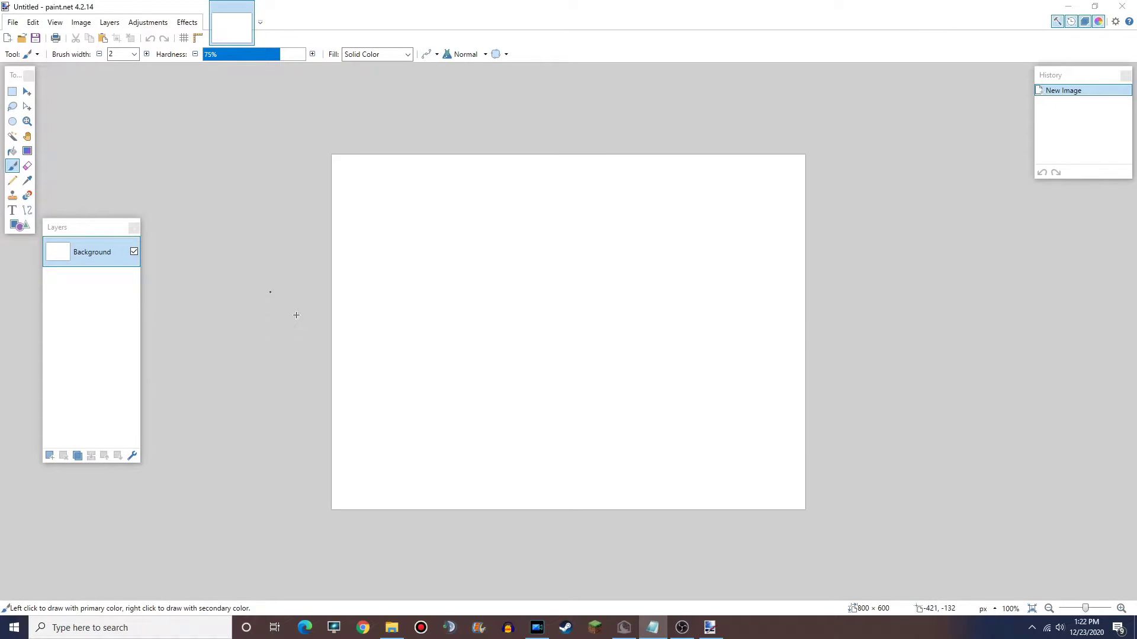
# Open the bsg14 gameplay clip in Movies & TV and skip ahead near the match's end
pyautogui.click(392, 627)
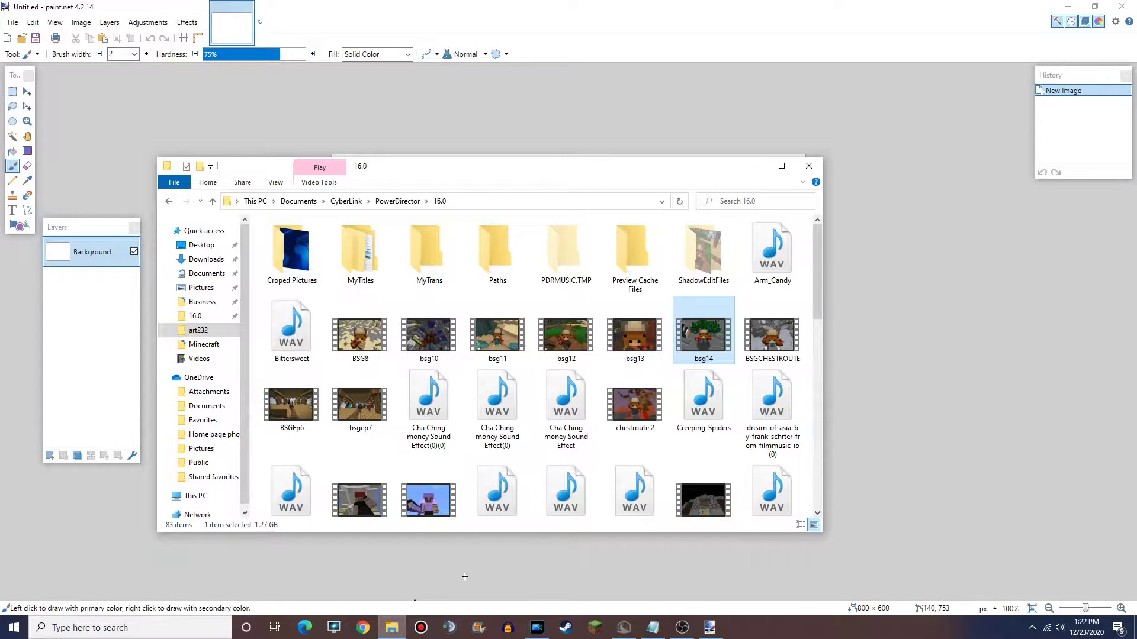
pyautogui.doubleClick(703, 350)
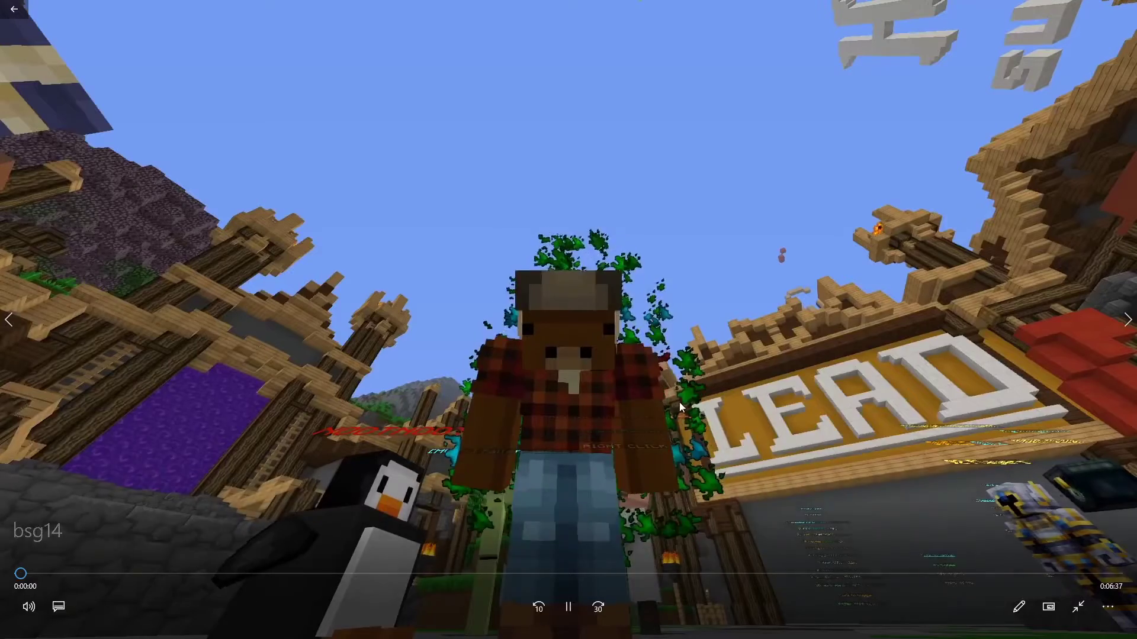
pyautogui.click(568, 607)
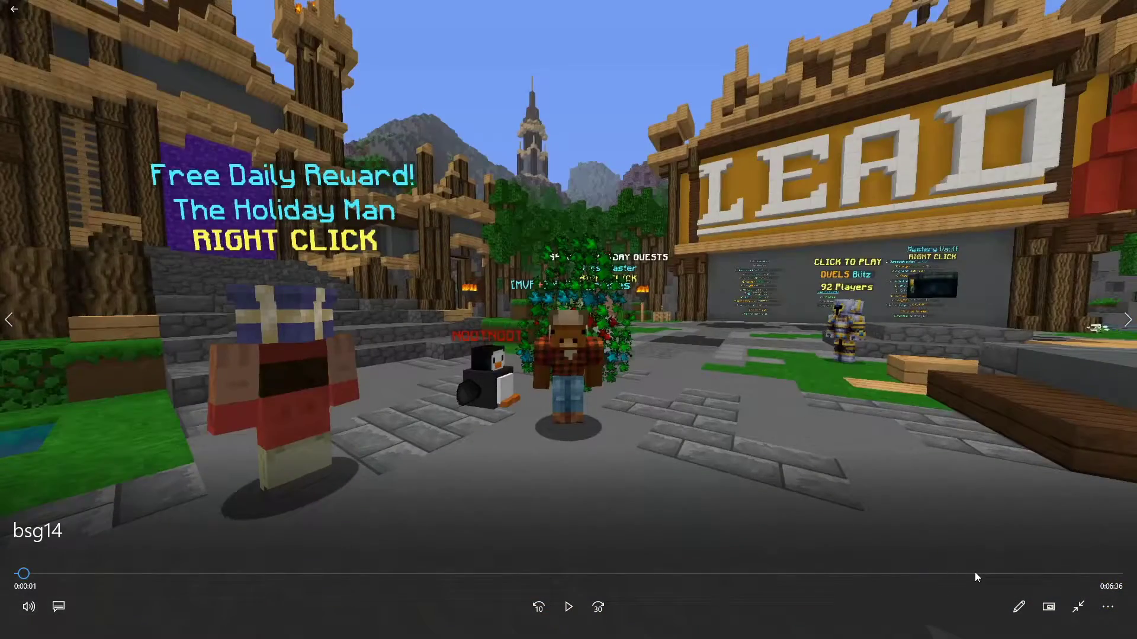
pyautogui.moveTo(976, 573); pyautogui.dragTo(1022, 577)
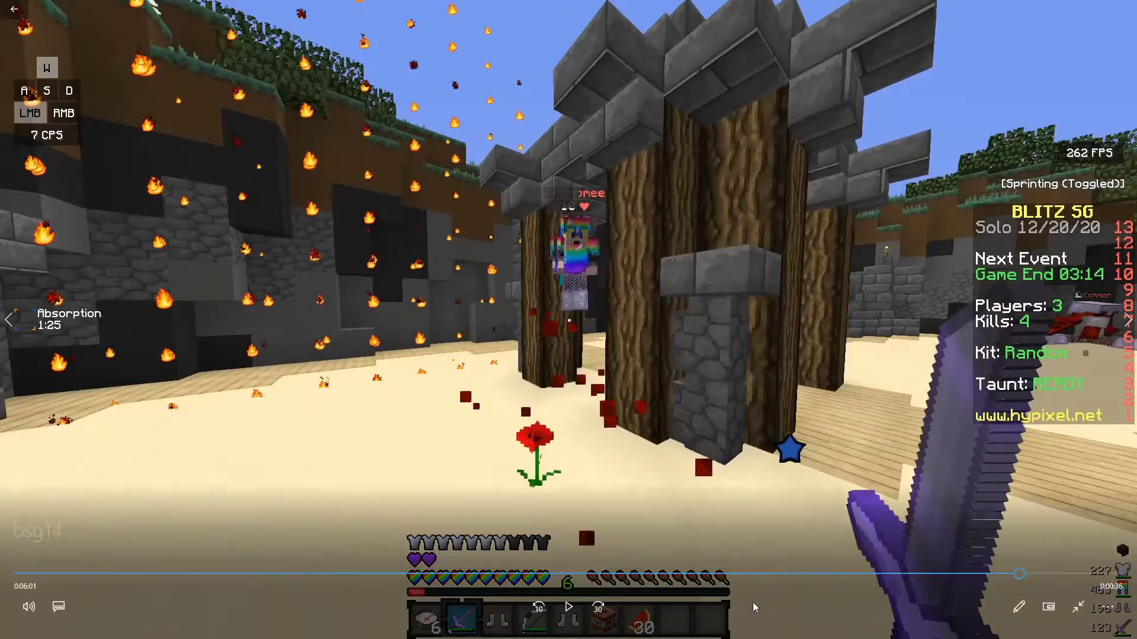
# Rewind and freeze the clip on the sword-hit frame at about 6:08
pyautogui.click(569, 605)
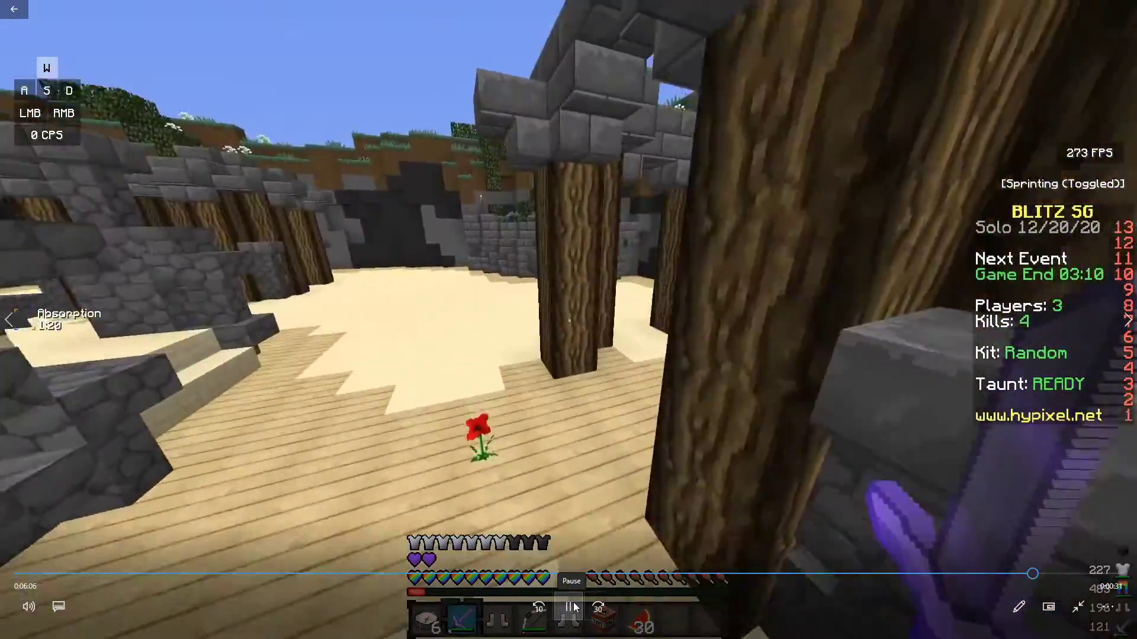
pyautogui.click(571, 607)
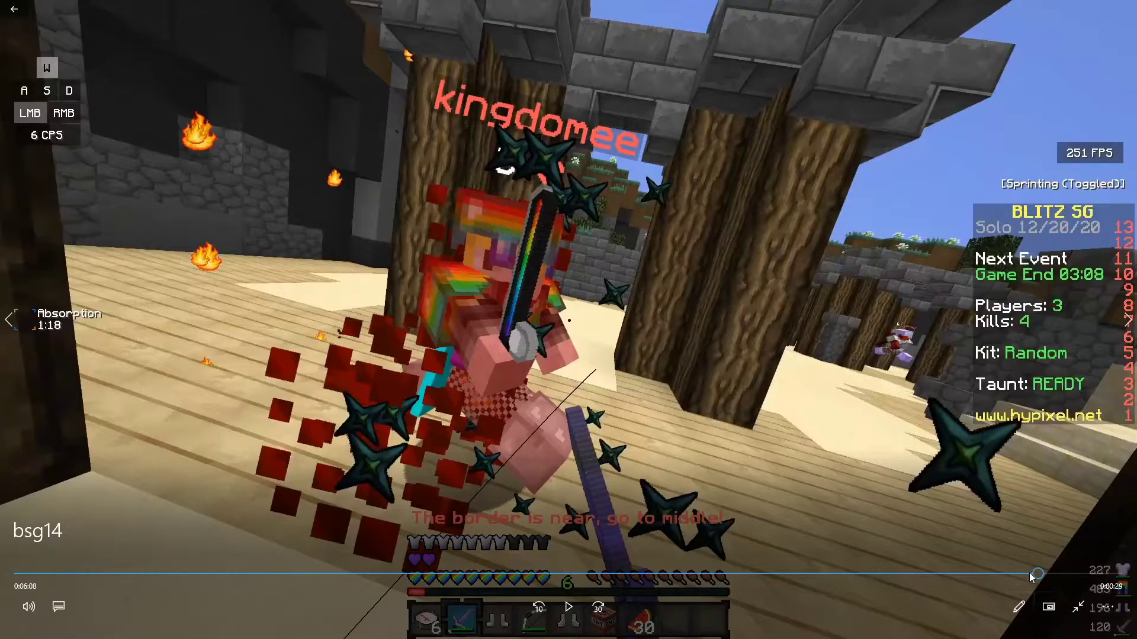
pyautogui.click(1029, 574)
pyautogui.click(568, 607)
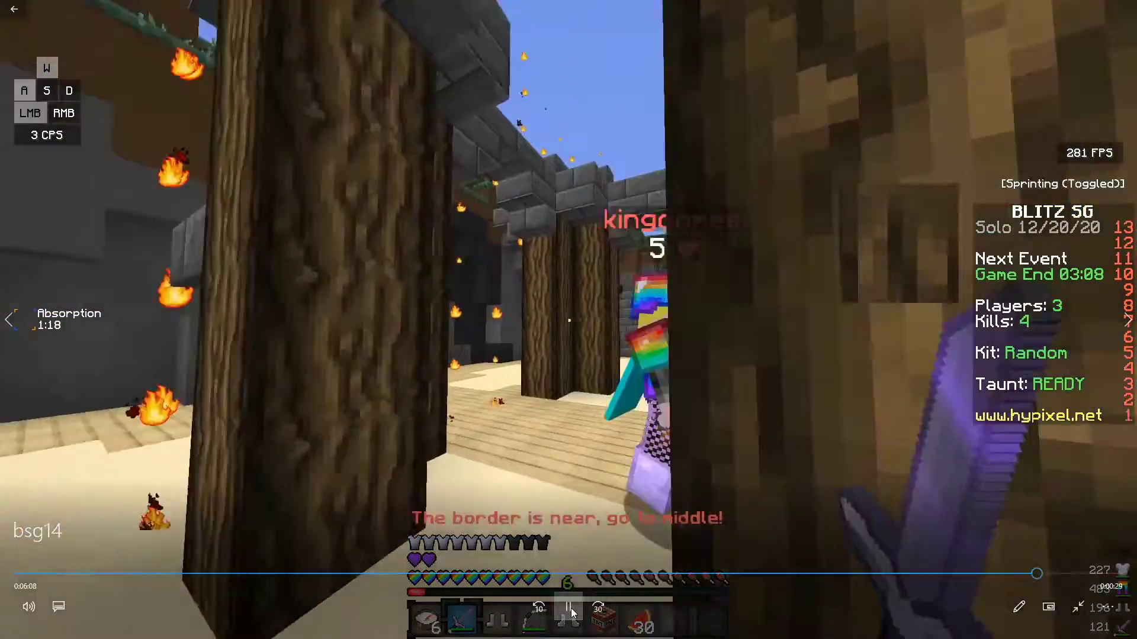
pyautogui.click(570, 608)
pyautogui.click(571, 609)
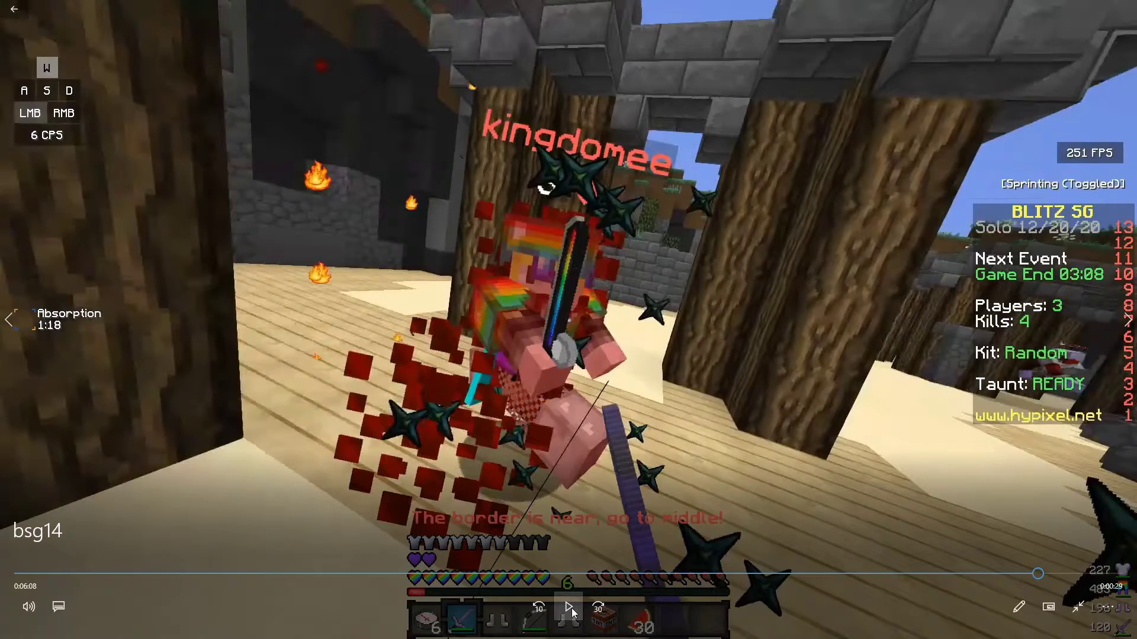
pyautogui.click(571, 609)
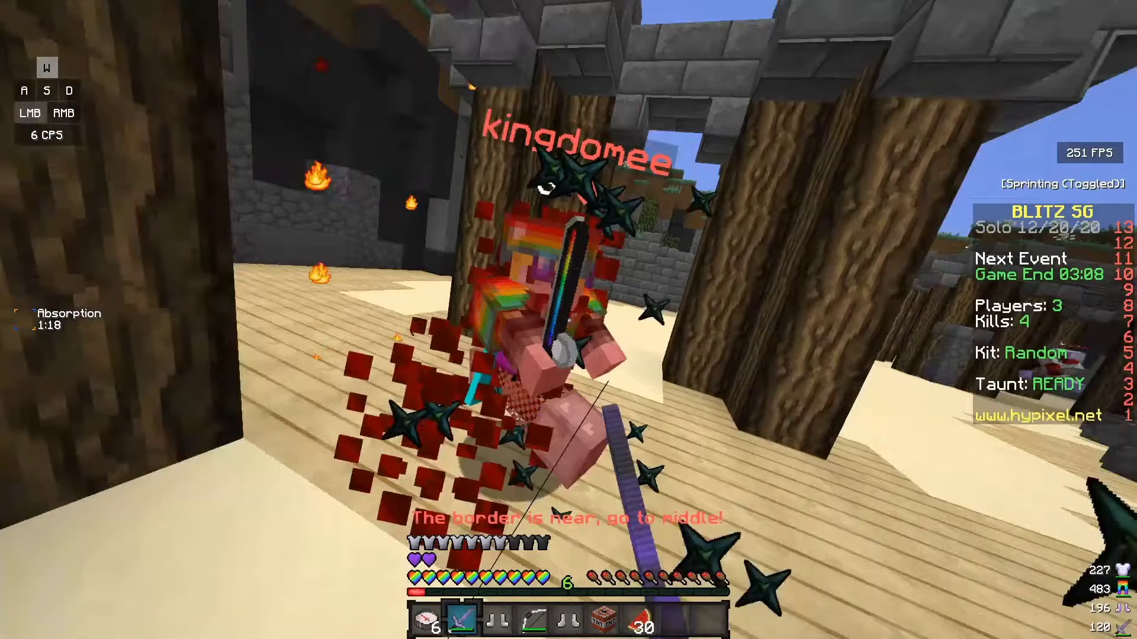
# Capture the paused fight frame with Lightshot to the clipboard, then bring paint.net's blank canvas forward
pyautogui.press('Print')
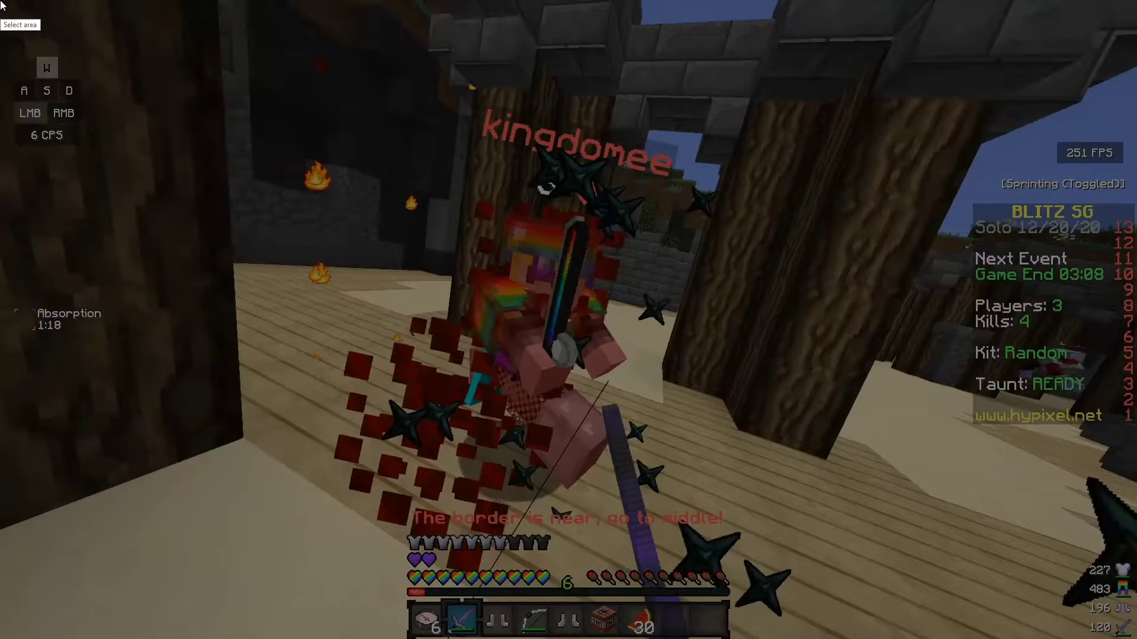
pyautogui.moveTo(0, 0); pyautogui.dragTo(246, 161)
pyautogui.hotkey('ctrl', 'c')
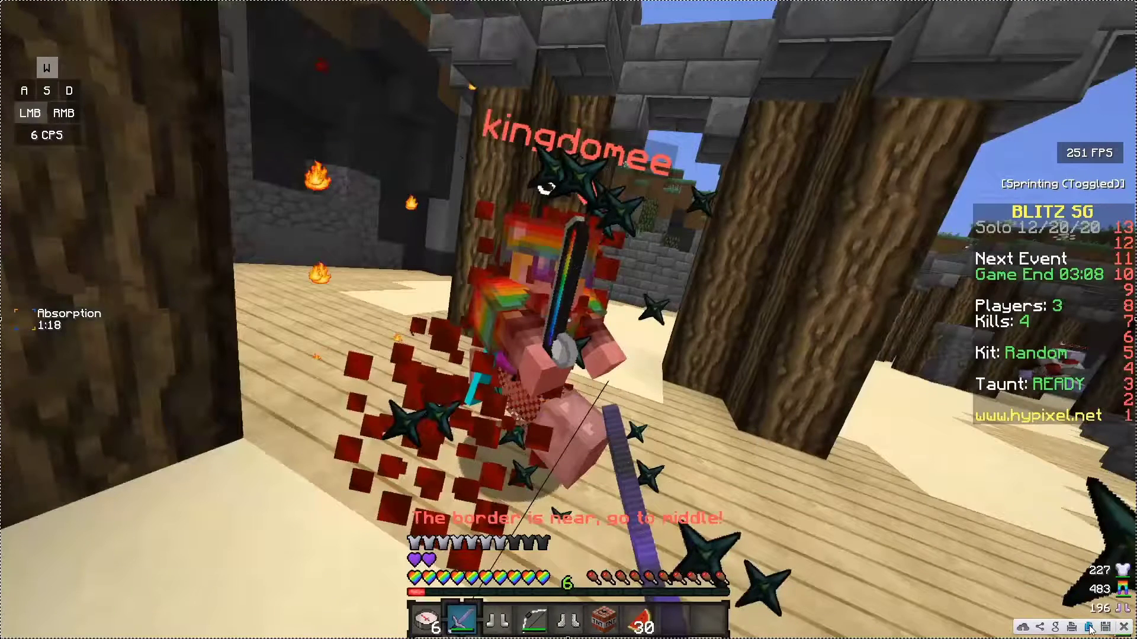
pyautogui.hotkey('alt', 'Tab')
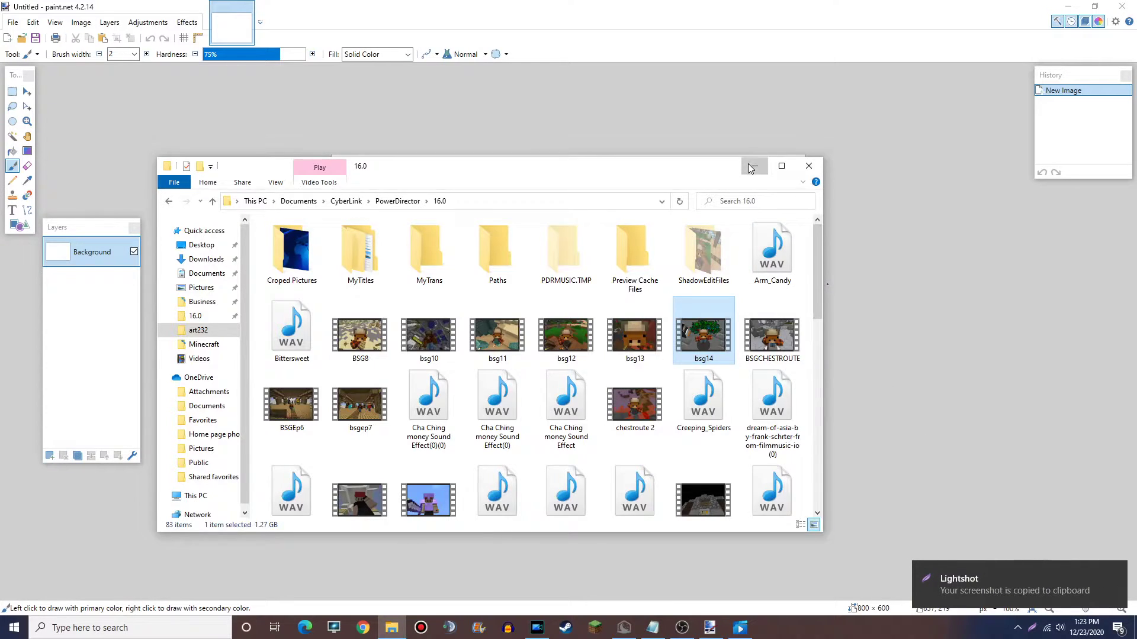
pyautogui.click(754, 166)
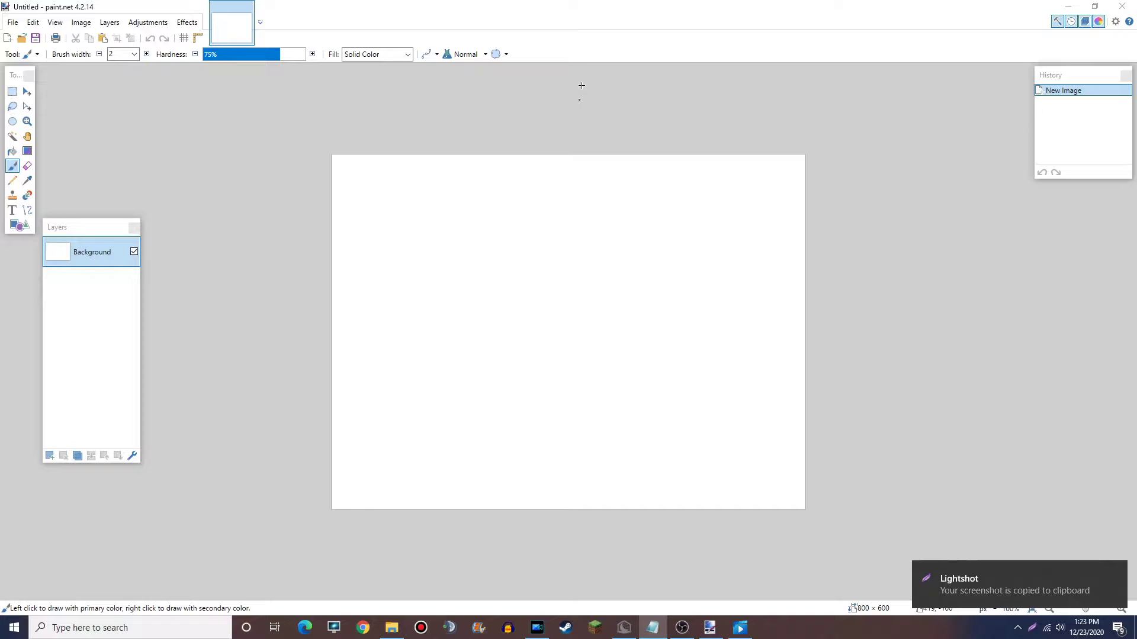
# Paste the fight screenshot, expanding the canvas to 1919 × 1079 to fit it
pyautogui.hotkey('ctrl', 'v')
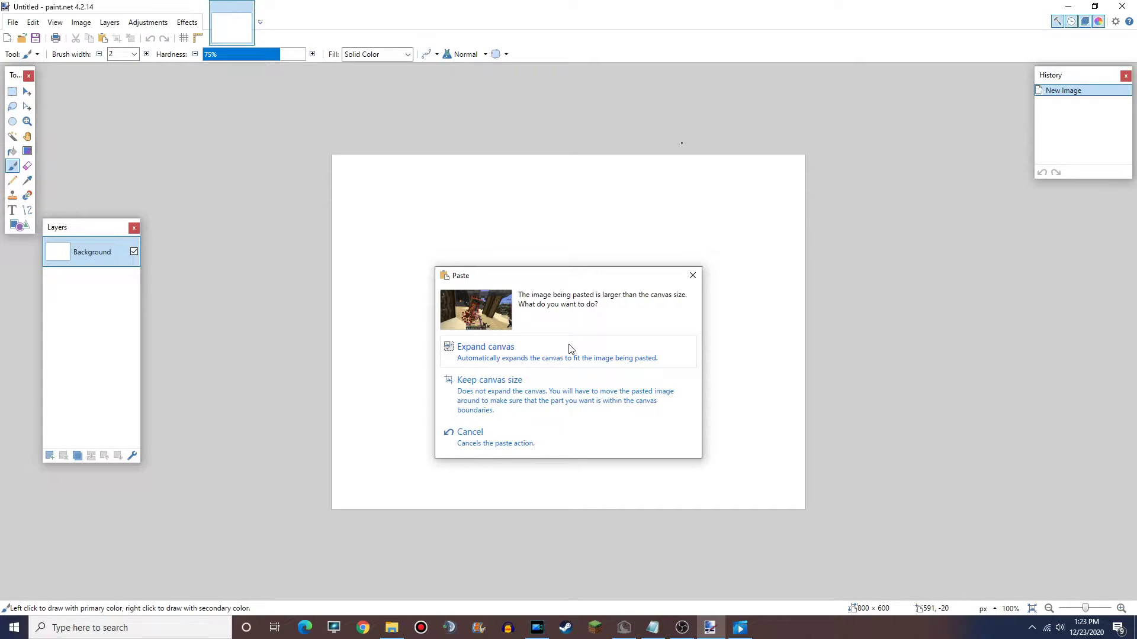
pyautogui.click(566, 345)
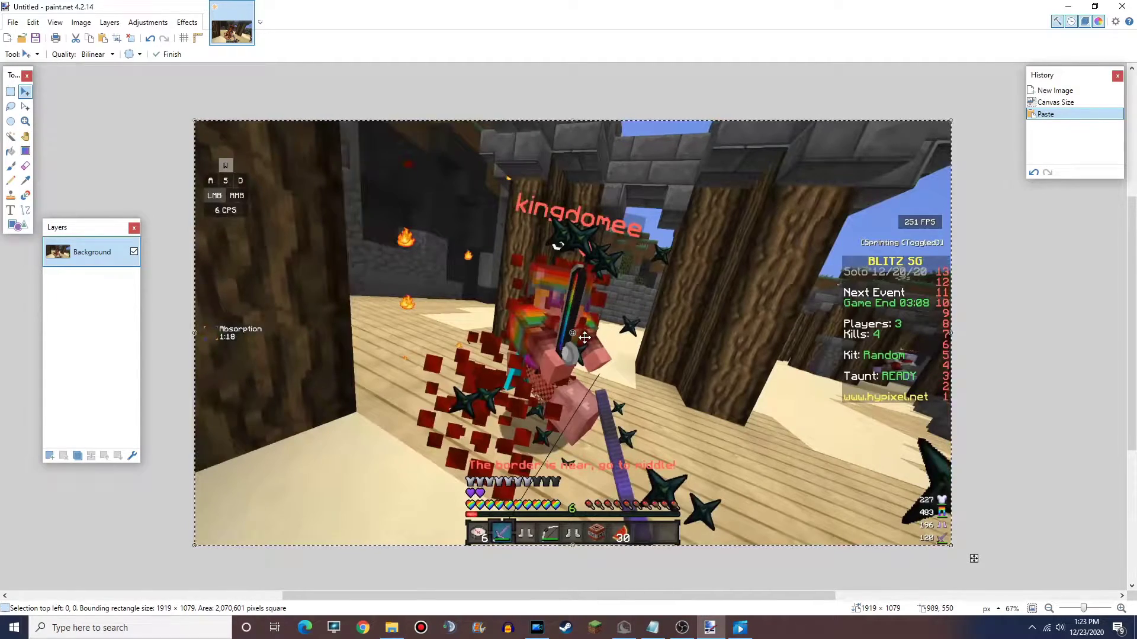
pyautogui.scroll(1, 595, 371)
pyautogui.scroll(1, 595, 371)
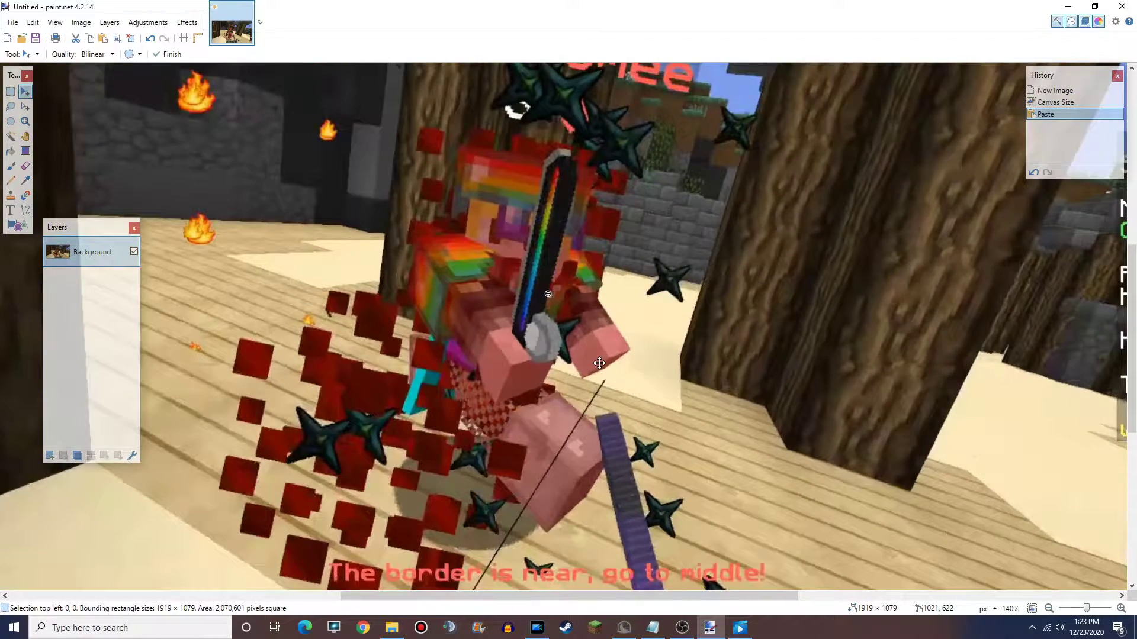
pyautogui.scroll(-1, 585, 261)
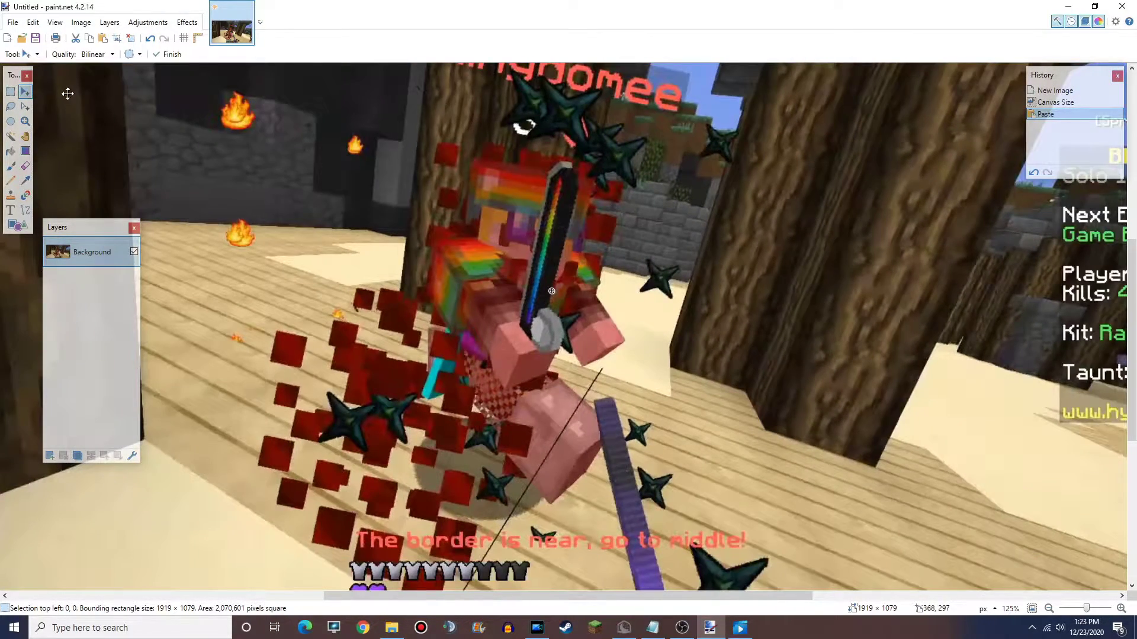
# Make a few trial Lasso selections around the rainbow sword, then deselect everything
pyautogui.click(11, 107)
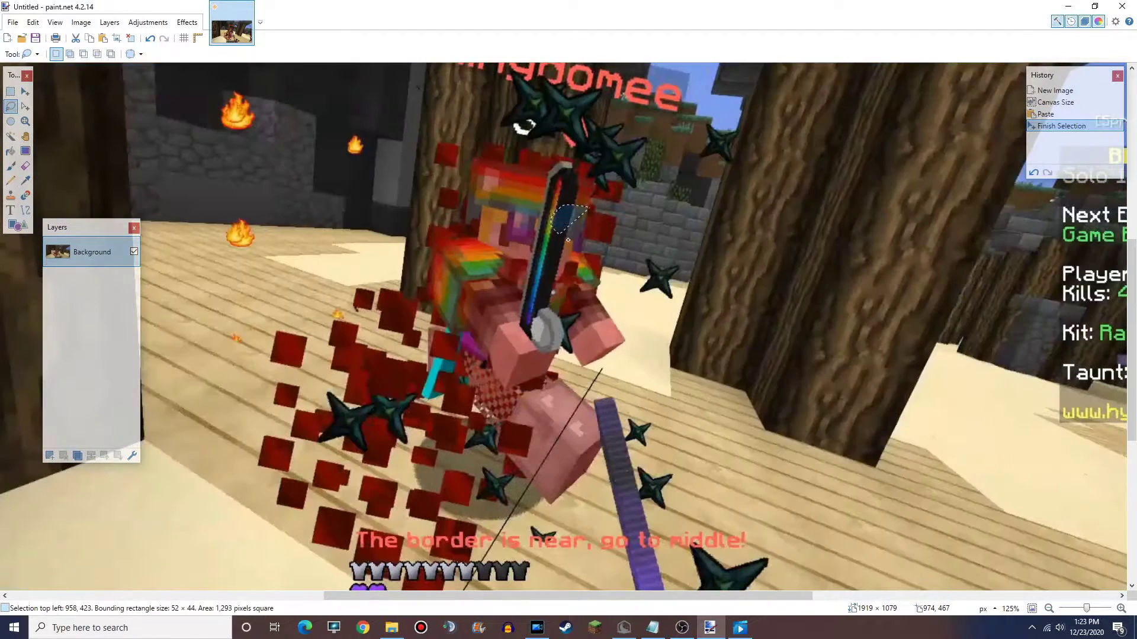
pyautogui.moveTo(598, 208)
pyautogui.mouseDown()
pyautogui.moveTo(600, 227)
pyautogui.moveTo(598, 211)
pyautogui.mouseUp()
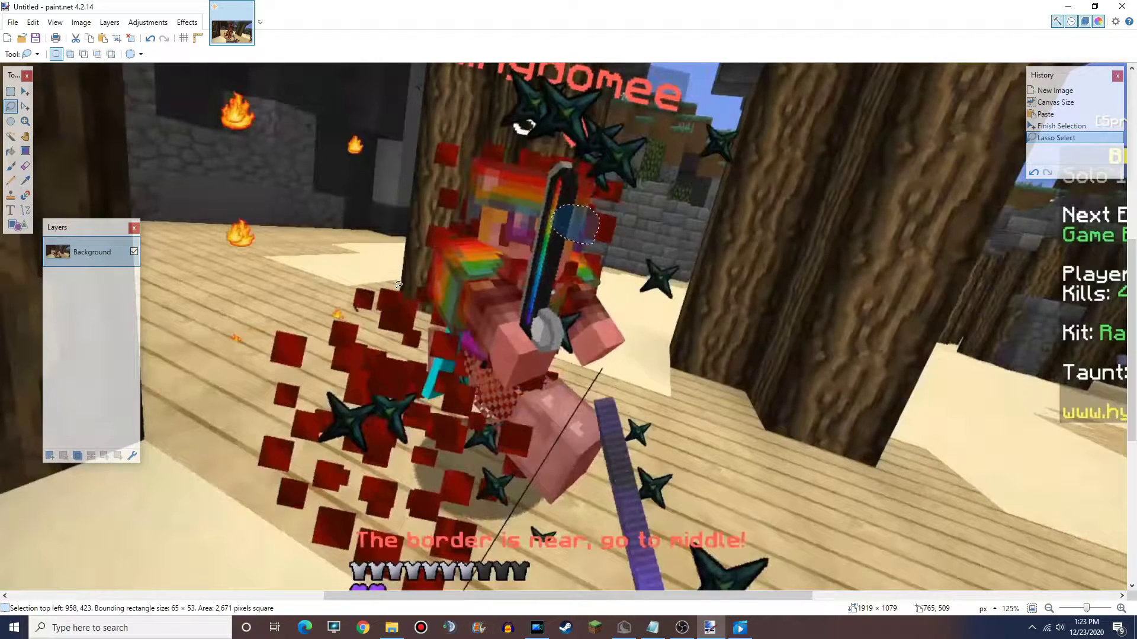
pyautogui.click(563, 212)
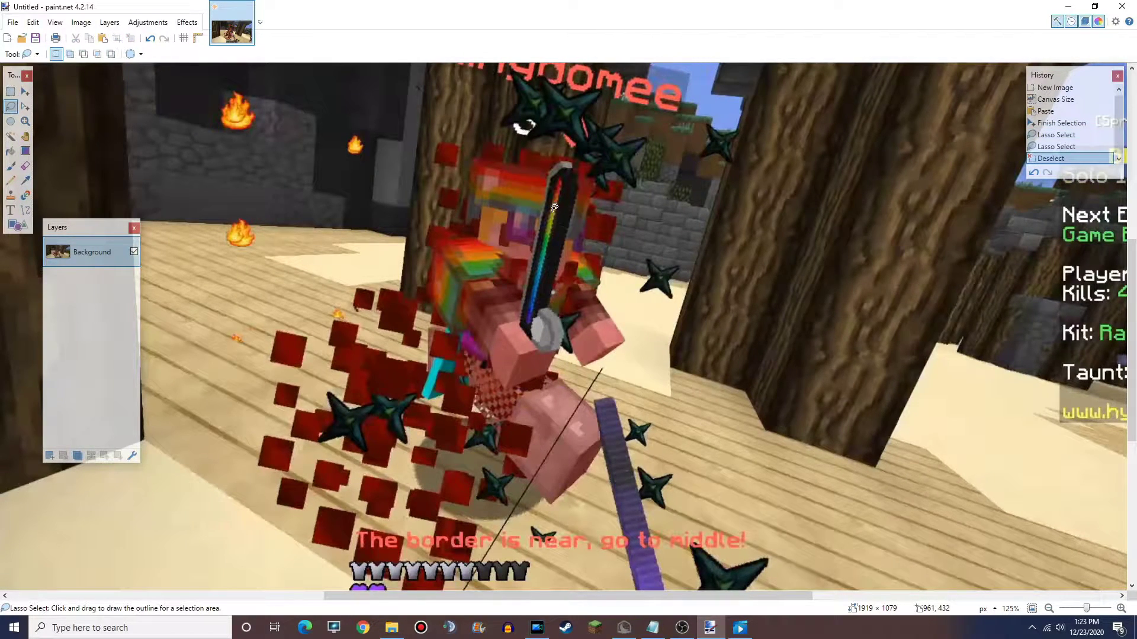
pyautogui.moveTo(559, 202)
pyautogui.mouseDown()
pyautogui.moveTo(545, 213)
pyautogui.moveTo(554, 234)
pyautogui.moveTo(577, 222)
pyautogui.moveTo(568, 206)
pyautogui.moveTo(629, 185)
pyautogui.moveTo(616, 199)
pyautogui.moveTo(628, 209)
pyautogui.moveTo(642, 200)
pyautogui.mouseUp()
pyautogui.moveTo(759, 230)
pyautogui.mouseDown()
pyautogui.moveTo(751, 240)
pyautogui.moveTo(768, 249)
pyautogui.moveTo(774, 236)
pyautogui.mouseUp()
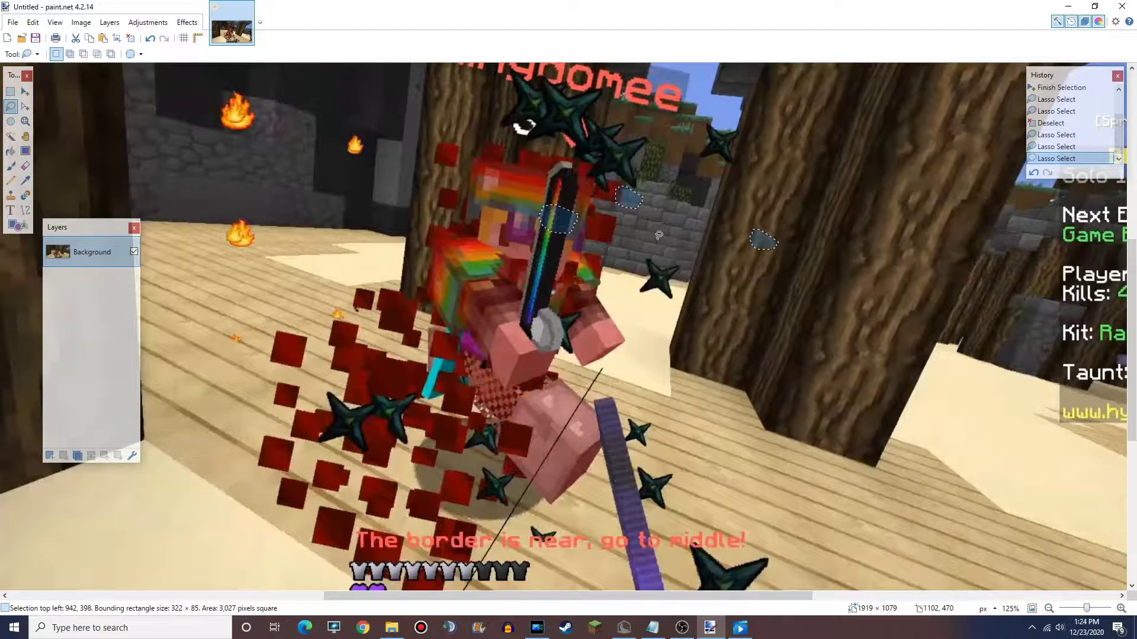
pyautogui.moveTo(659, 236)
pyautogui.mouseDown()
pyautogui.moveTo(666, 256)
pyautogui.moveTo(675, 246)
pyautogui.mouseUp()
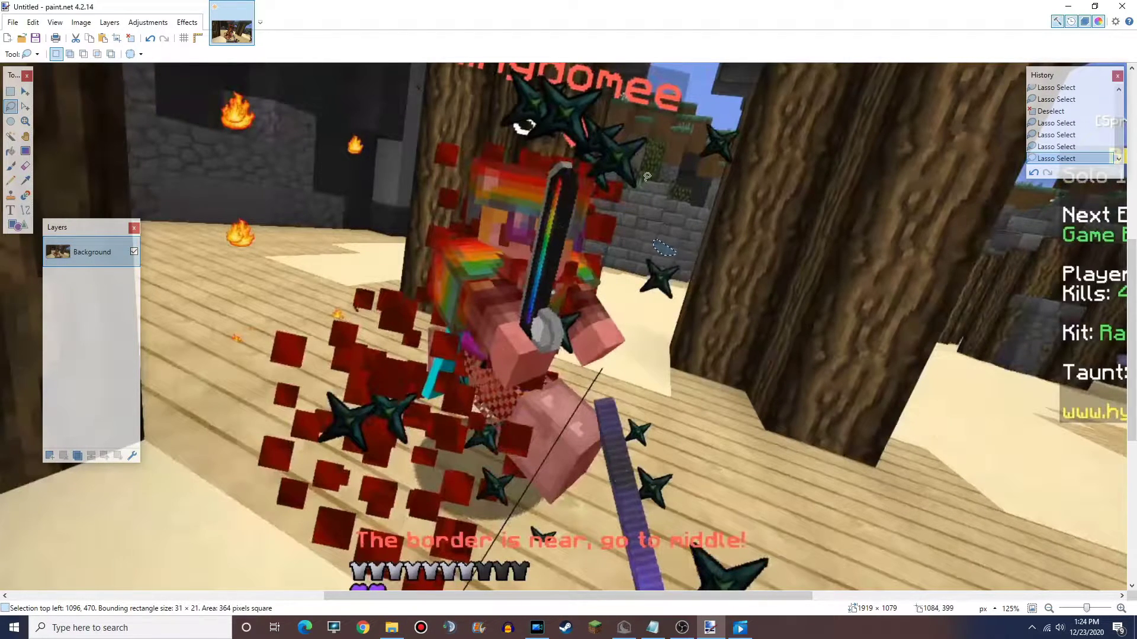
pyautogui.scroll(-1, 593, 225)
pyautogui.scroll(2, 593, 225)
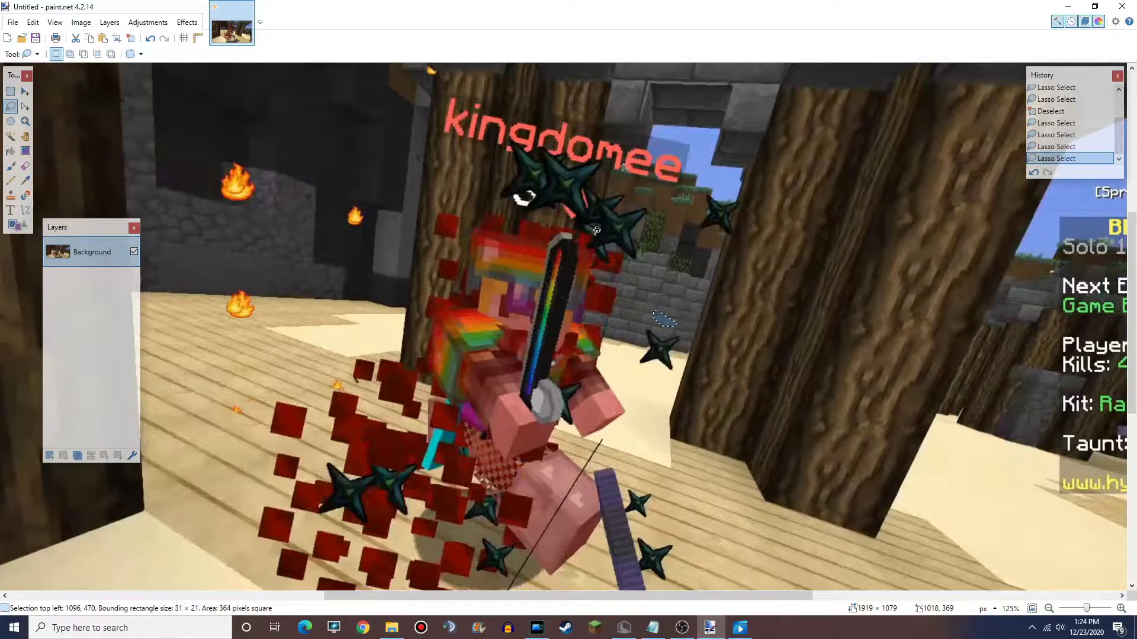
pyautogui.hotkey('ctrl', 'd')
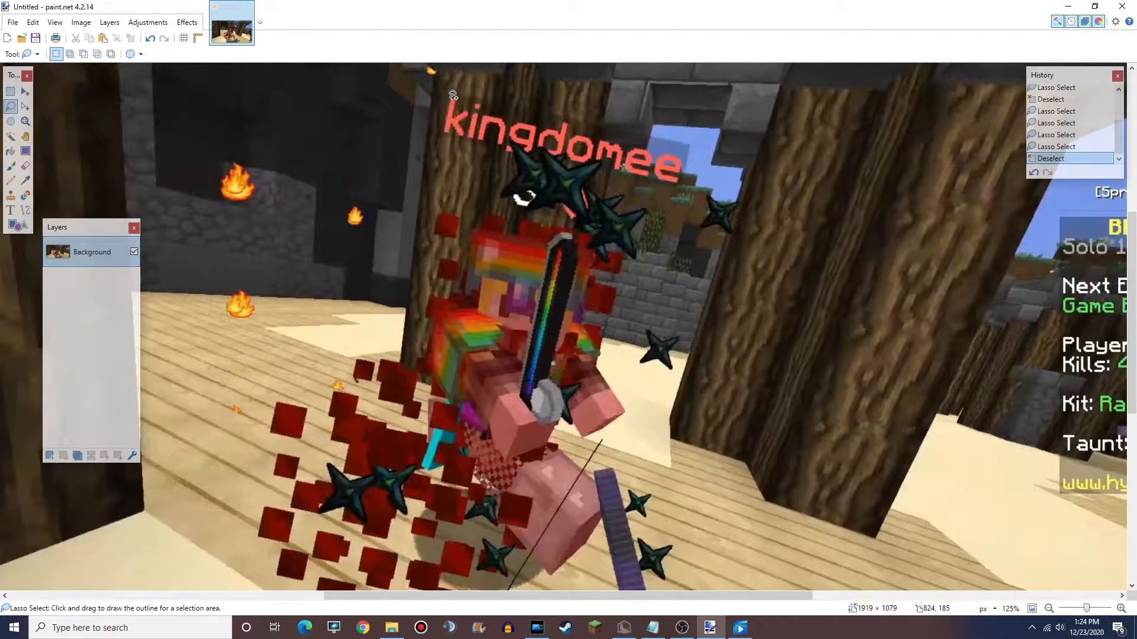
# Lasso-trace the player from the name tag around the upper and lower body
pyautogui.moveTo(452, 98)
pyautogui.mouseDown()
pyautogui.moveTo(443, 134)
pyautogui.moveTo(515, 174)
pyautogui.mouseUp()
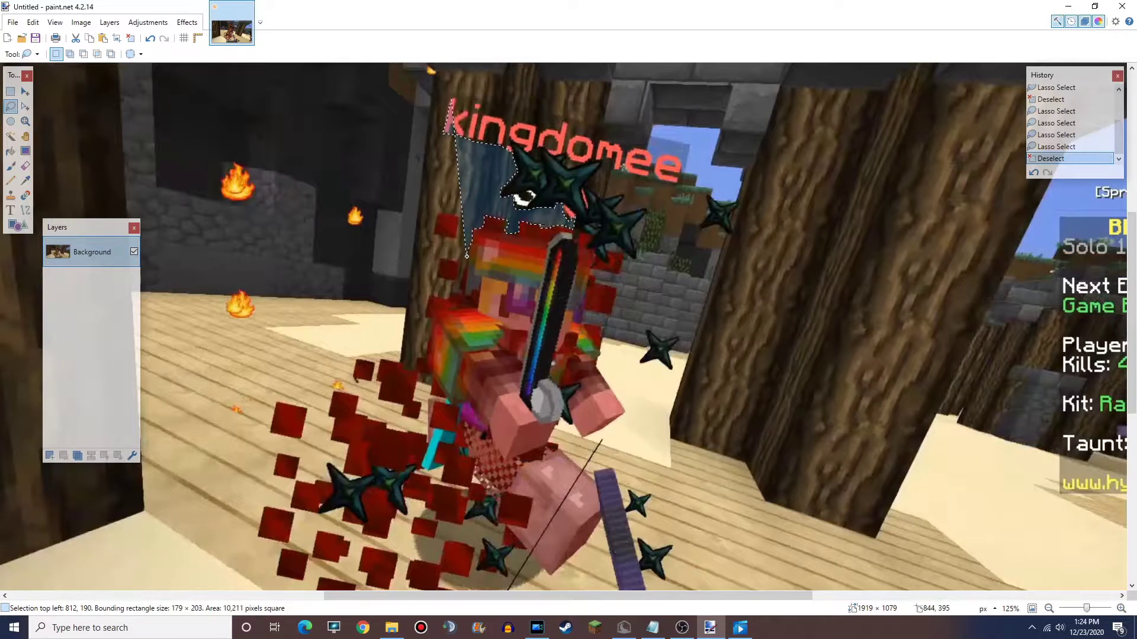
pyautogui.moveTo(460, 288); pyautogui.dragTo(453, 294)
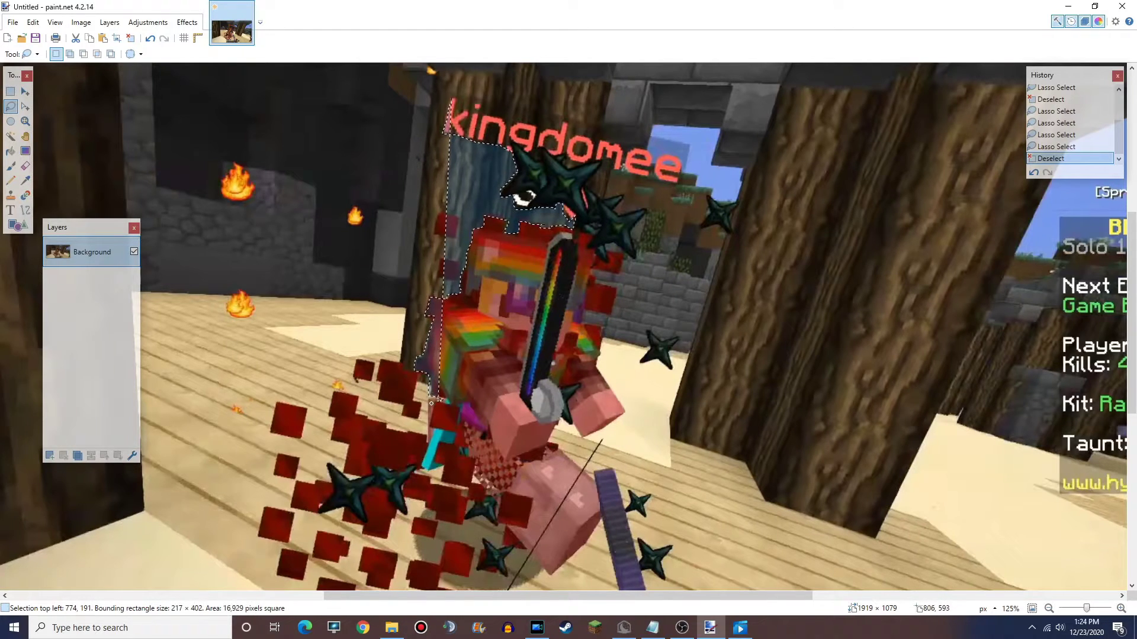
pyautogui.moveTo(422, 462)
pyautogui.mouseDown()
pyautogui.moveTo(499, 513)
pyautogui.moveTo(511, 548)
pyautogui.moveTo(547, 575)
pyautogui.moveTo(590, 537)
pyautogui.moveTo(600, 503)
pyautogui.moveTo(556, 414)
pyautogui.moveTo(581, 433)
pyautogui.moveTo(623, 413)
pyautogui.moveTo(587, 317)
pyautogui.moveTo(612, 291)
pyautogui.moveTo(596, 269)
pyautogui.moveTo(618, 272)
pyautogui.moveTo(609, 242)
pyautogui.moveTo(634, 257)
pyautogui.moveTo(630, 232)
pyautogui.moveTo(648, 208)
pyautogui.moveTo(619, 217)
pyautogui.moveTo(625, 192)
pyautogui.moveTo(597, 194)
pyautogui.moveTo(584, 169)
pyautogui.moveTo(679, 183)
pyautogui.moveTo(691, 145)
pyautogui.mouseUp()
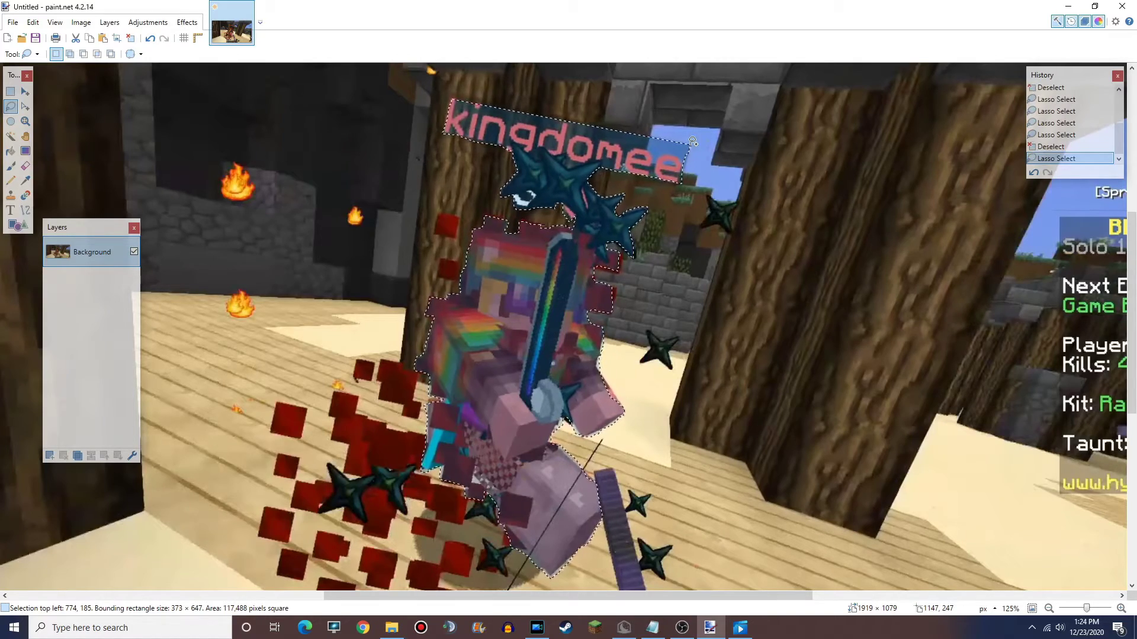
pyautogui.keyDown('ctrl'); pyautogui.scroll(-1, 777, 212); pyautogui.keyUp('ctrl')
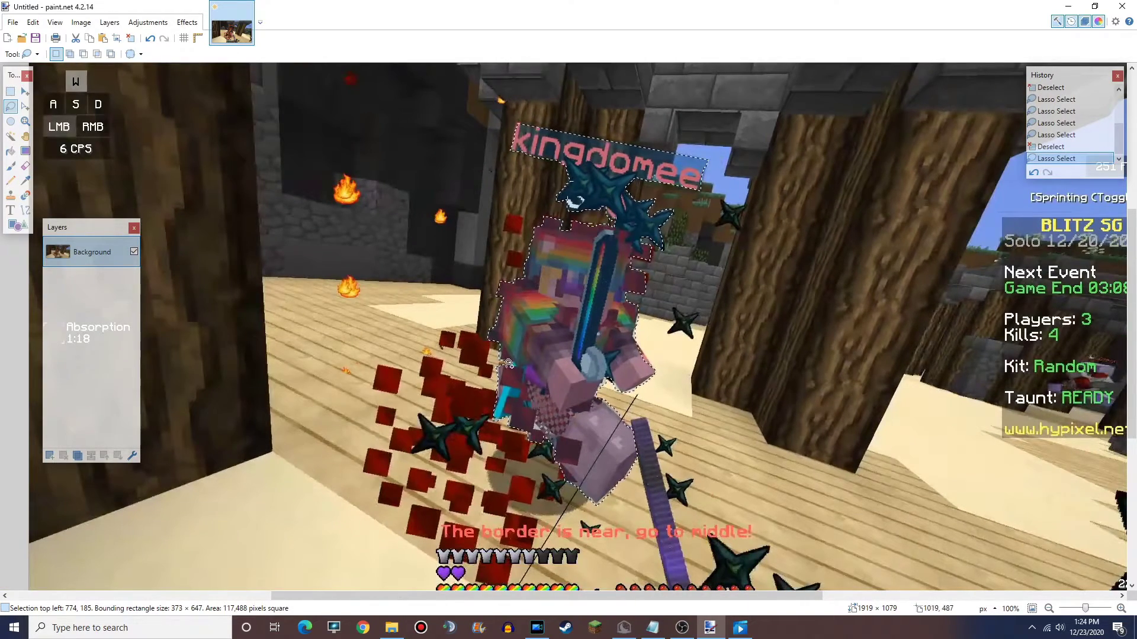
pyautogui.keyDown('ctrl'); pyautogui.scroll(2, 697, 323); pyautogui.keyUp('ctrl')
pyautogui.keyDown('ctrl'); pyautogui.scroll(4, 696, 324); pyautogui.keyUp('ctrl')
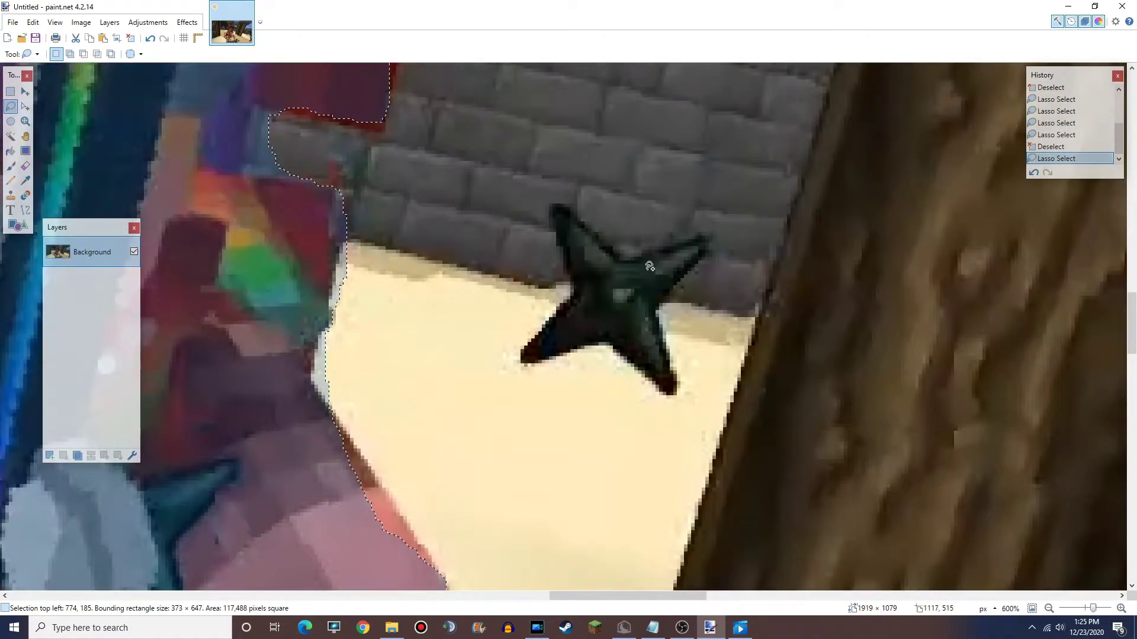
# Add the star edge and red blocks, undo a bad stroke, and extend down the sword's right edge
pyautogui.moveTo(645, 276)
pyautogui.mouseDown()
pyautogui.moveTo(668, 293)
pyautogui.moveTo(695, 285)
pyautogui.mouseUp()
pyautogui.moveTo(708, 236); pyautogui.dragTo(684, 268)
pyautogui.keyDown('ctrl'); pyautogui.scroll(-4, 524, 222); pyautogui.keyUp('ctrl')
pyautogui.moveTo(524, 222)
pyautogui.mouseDown()
pyautogui.moveTo(497, 228)
pyautogui.moveTo(500, 280)
pyautogui.moveTo(555, 305)
pyautogui.moveTo(462, 497)
pyautogui.moveTo(366, 375)
pyautogui.moveTo(450, 551)
pyautogui.moveTo(592, 568)
pyautogui.moveTo(584, 212)
pyautogui.moveTo(627, 276)
pyautogui.mouseUp()
pyautogui.keyDown('ctrl'); pyautogui.scroll(-2, 592, 568); pyautogui.keyUp('ctrl')
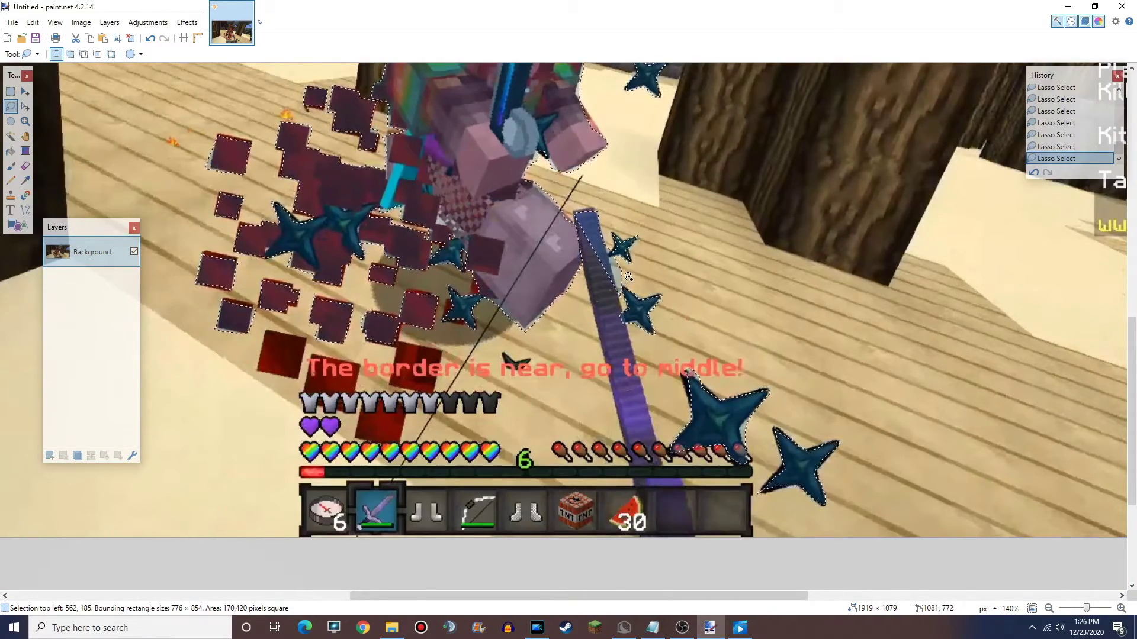
pyautogui.hotkey('ctrl', 'z')
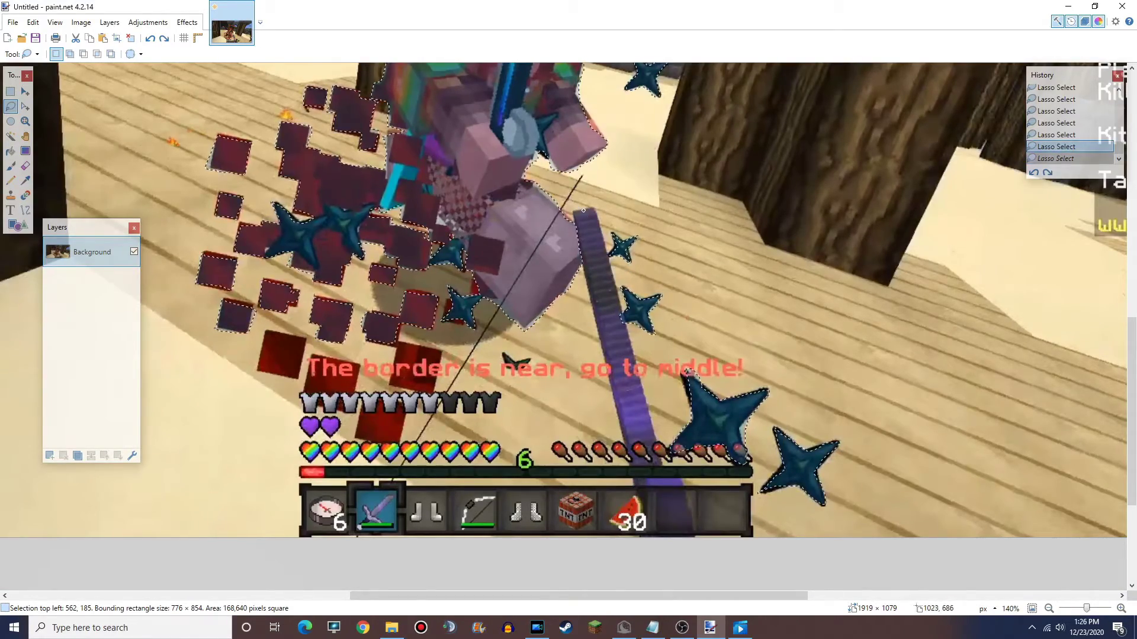
pyautogui.moveTo(583, 210)
pyautogui.mouseDown()
pyautogui.moveTo(677, 482)
pyautogui.moveTo(629, 468)
pyautogui.mouseUp()
pyautogui.scroll(-3, 687, 319)
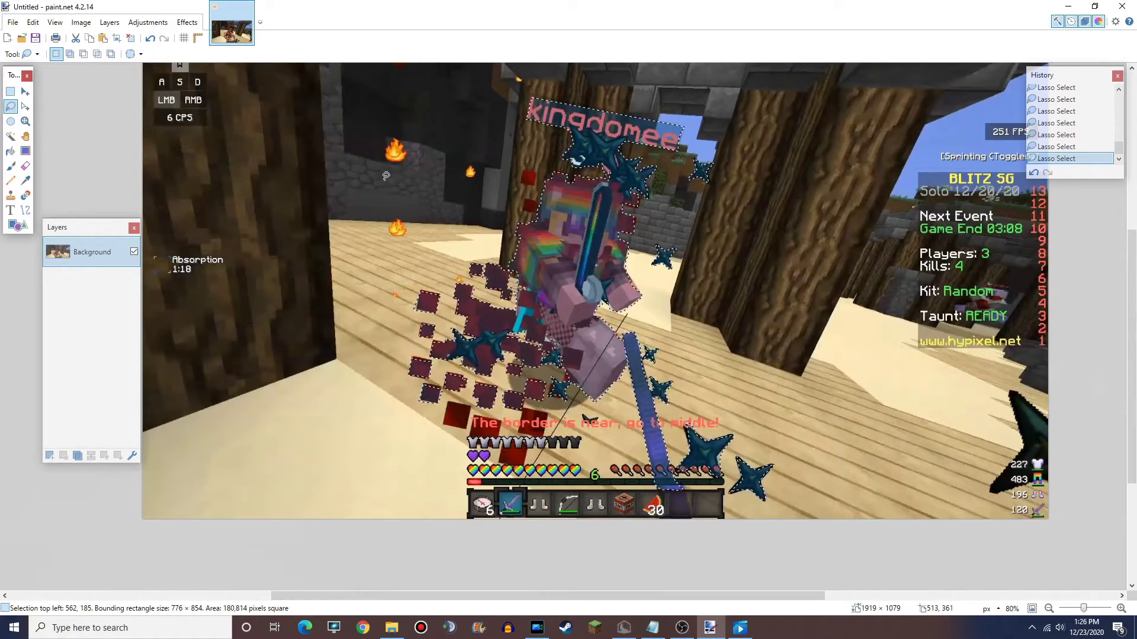
# Paste the selected player onto a new empty layer and commit it in place
pyautogui.click(49, 456)
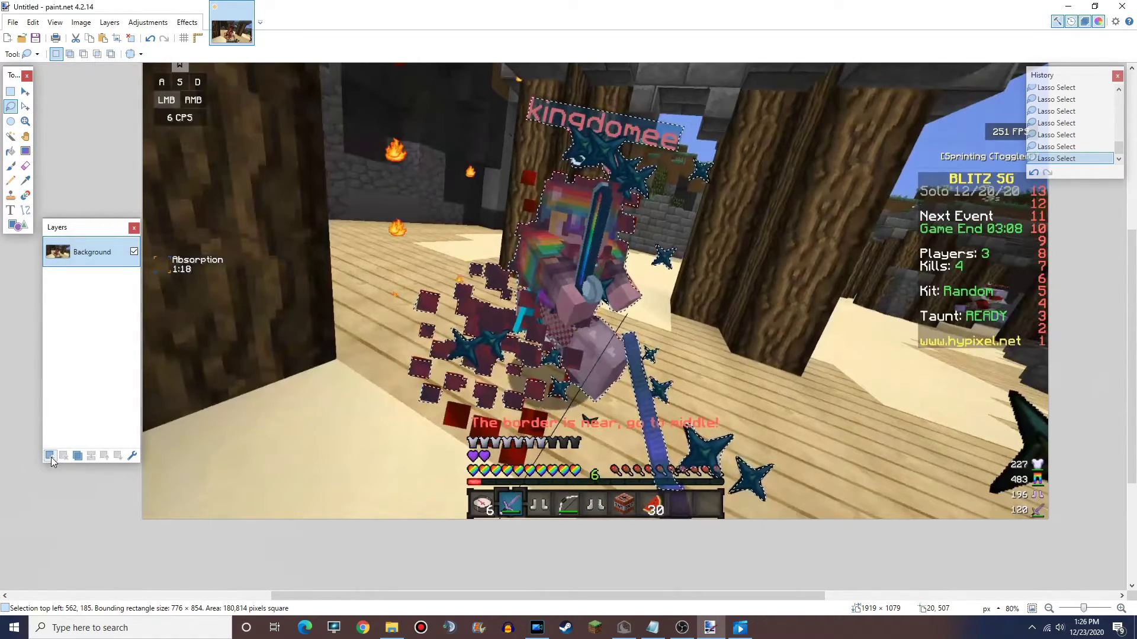
pyautogui.hotkey('ctrl', 'v')
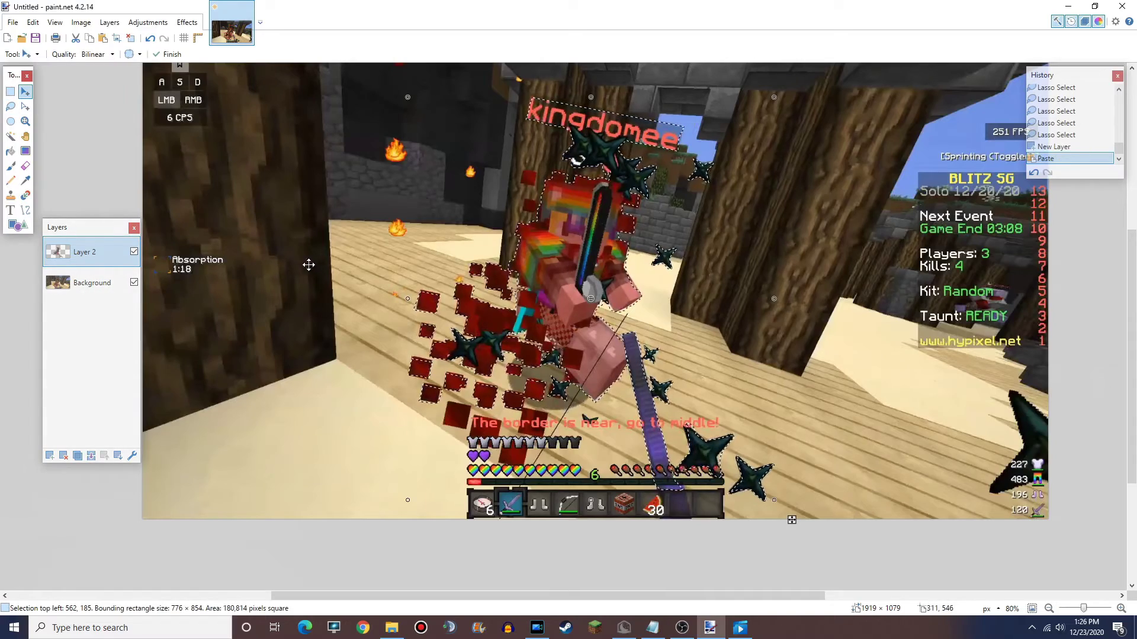
pyautogui.click(10, 91)
# Toggle the Background layer's visibility to check the cut-out, then select Background for editing
pyautogui.click(178, 284)
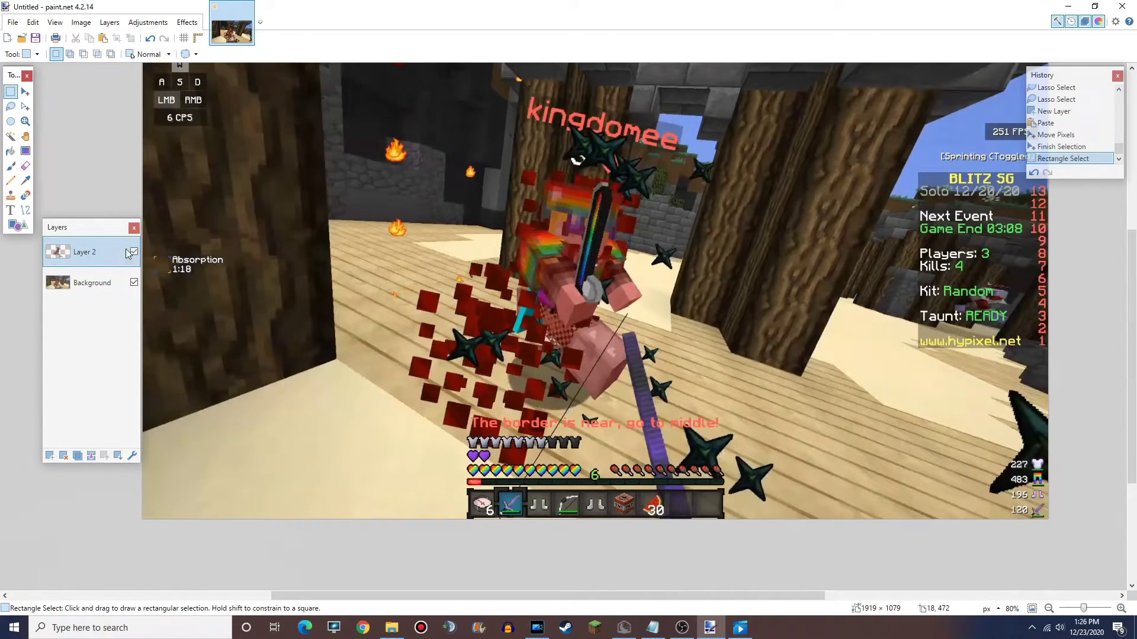
pyautogui.click(134, 283)
pyautogui.click(133, 283)
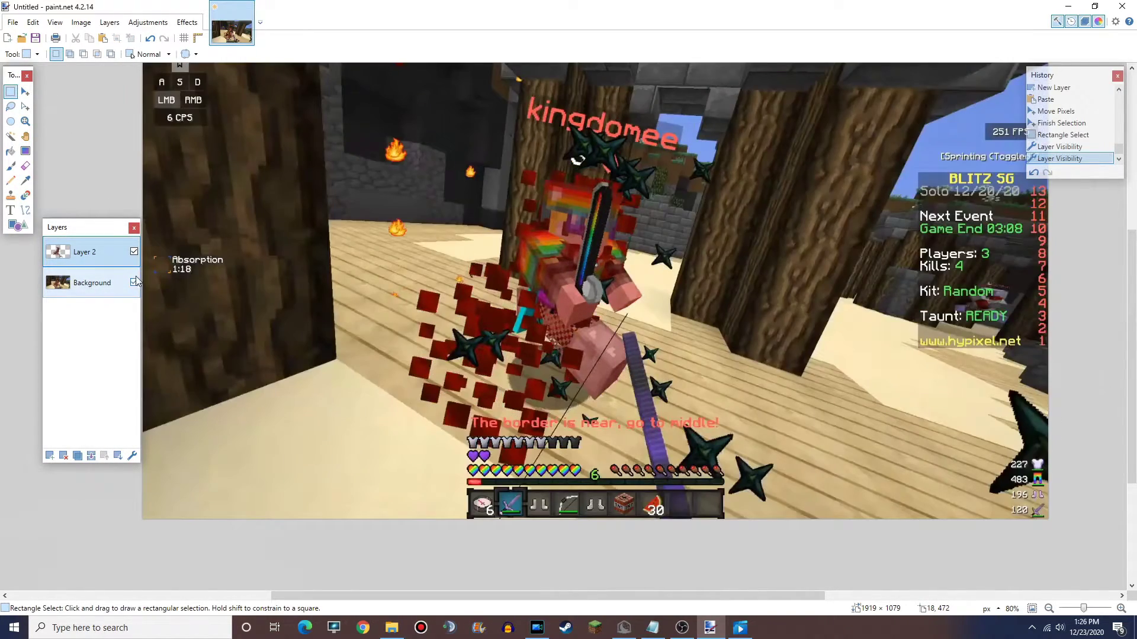
pyautogui.click(134, 283)
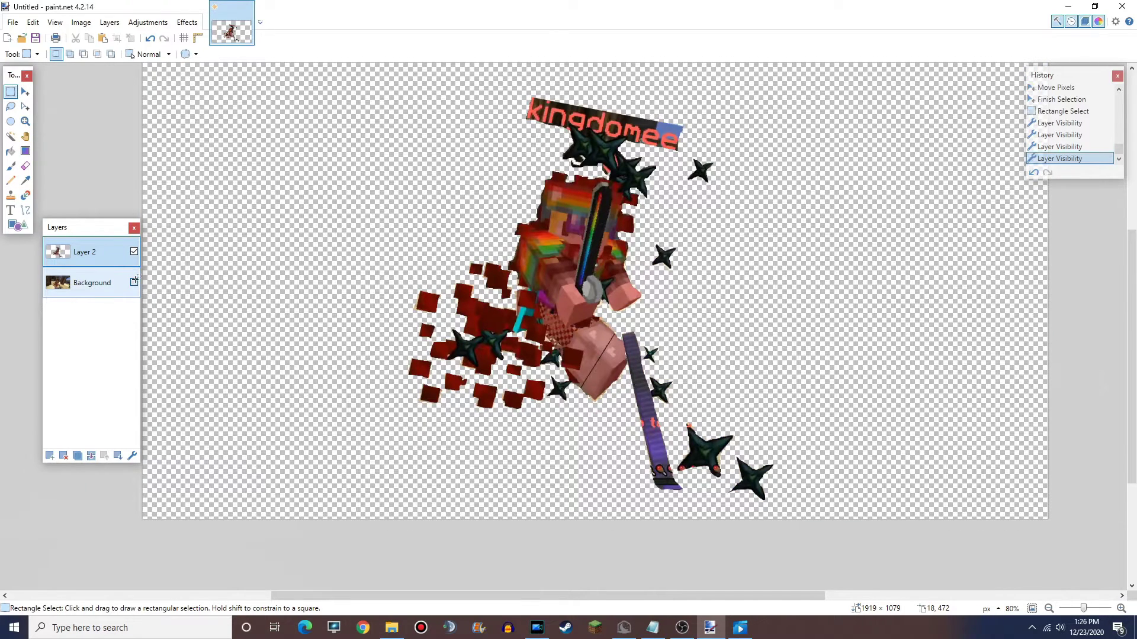
pyautogui.click(134, 283)
pyautogui.click(92, 283)
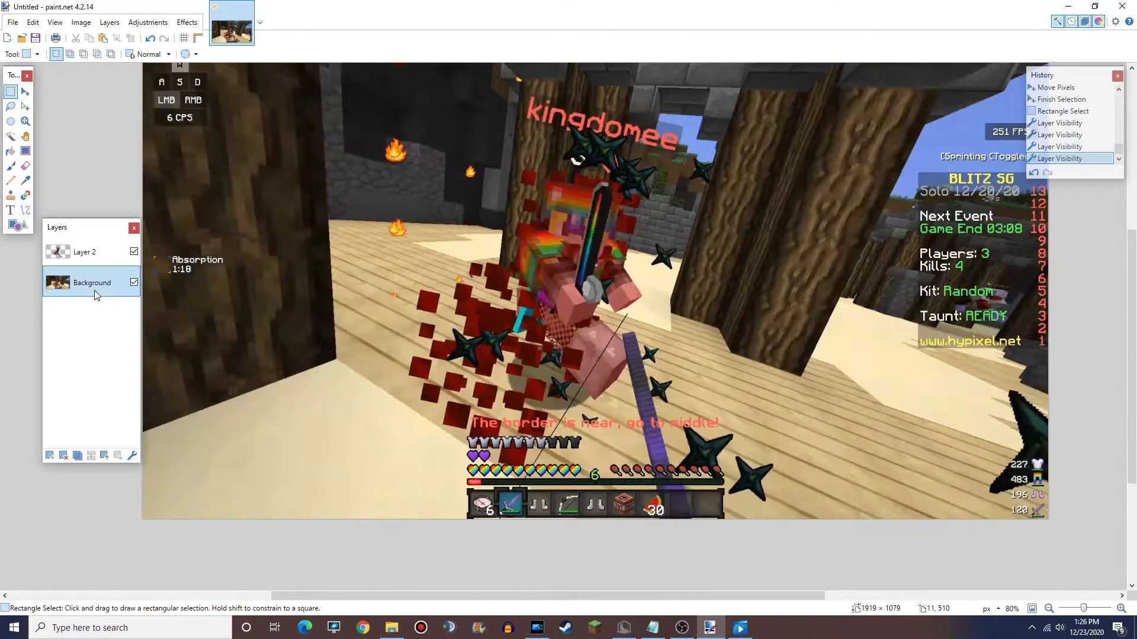
# Apply Radial Blur to the Background with angle 2 and centre -0.05, 0.05
pyautogui.click(187, 22)
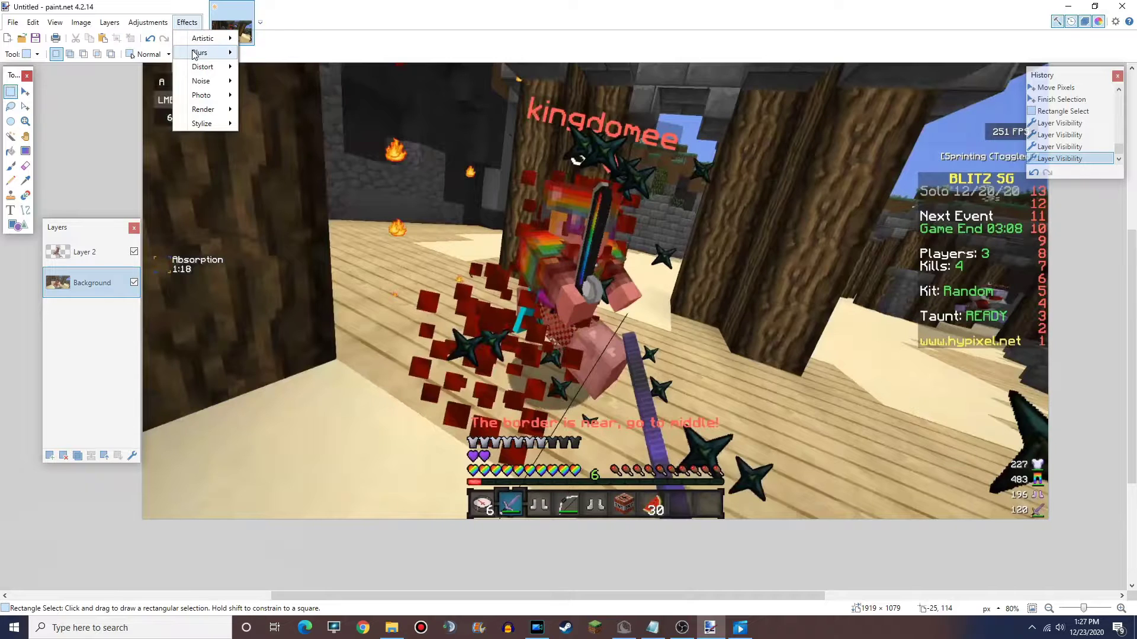
pyautogui.moveTo(224, 53)
pyautogui.click(273, 95)
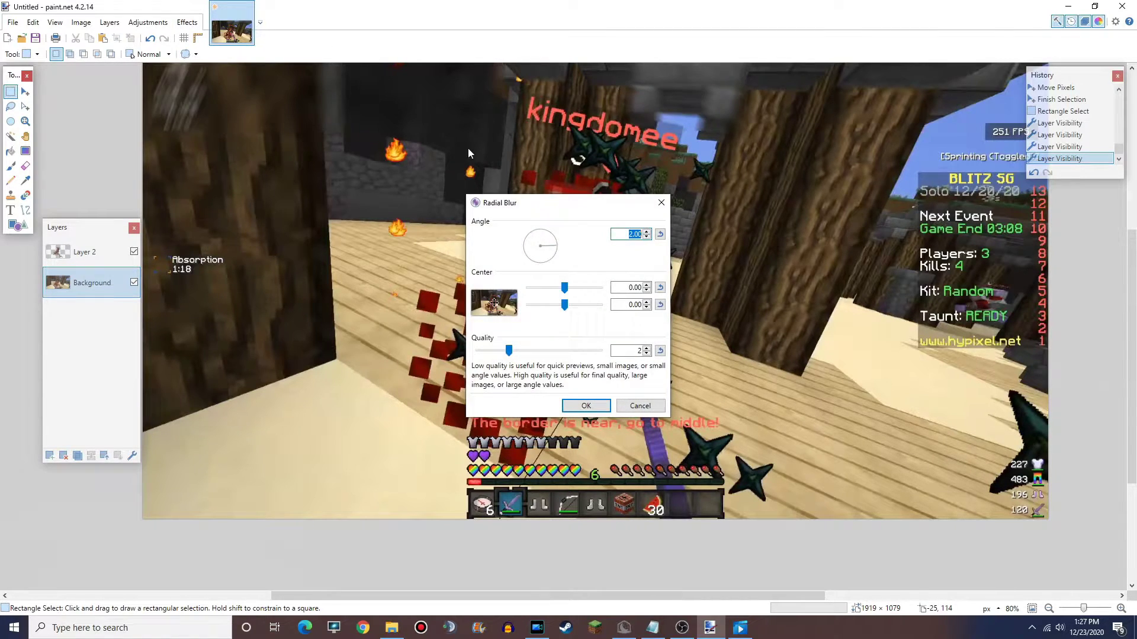
pyautogui.moveTo(555, 209); pyautogui.dragTo(866, 201)
pyautogui.moveTo(875, 299); pyautogui.dragTo(874, 282)
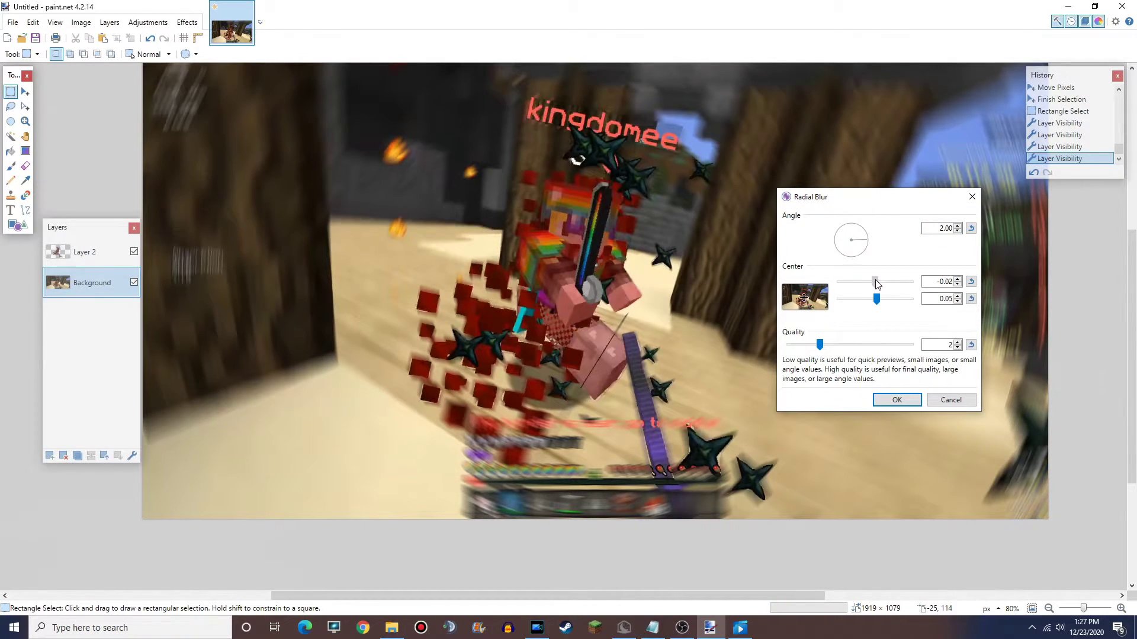
pyautogui.moveTo(875, 195); pyautogui.dragTo(956, 188)
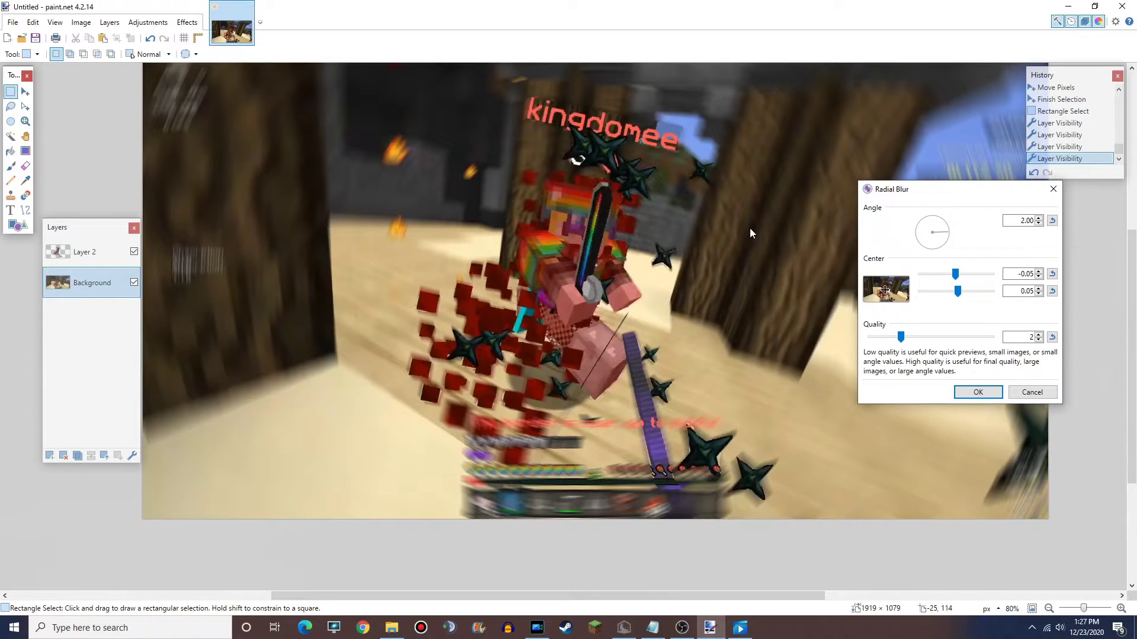
pyautogui.click(966, 393)
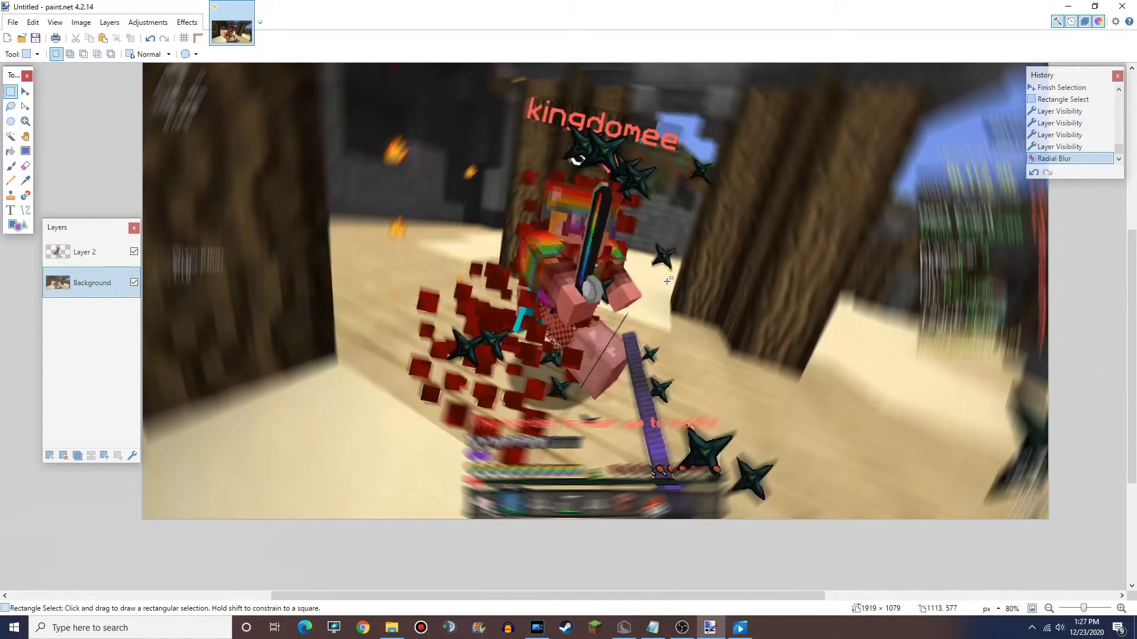
pyautogui.scroll(3, 667, 281)
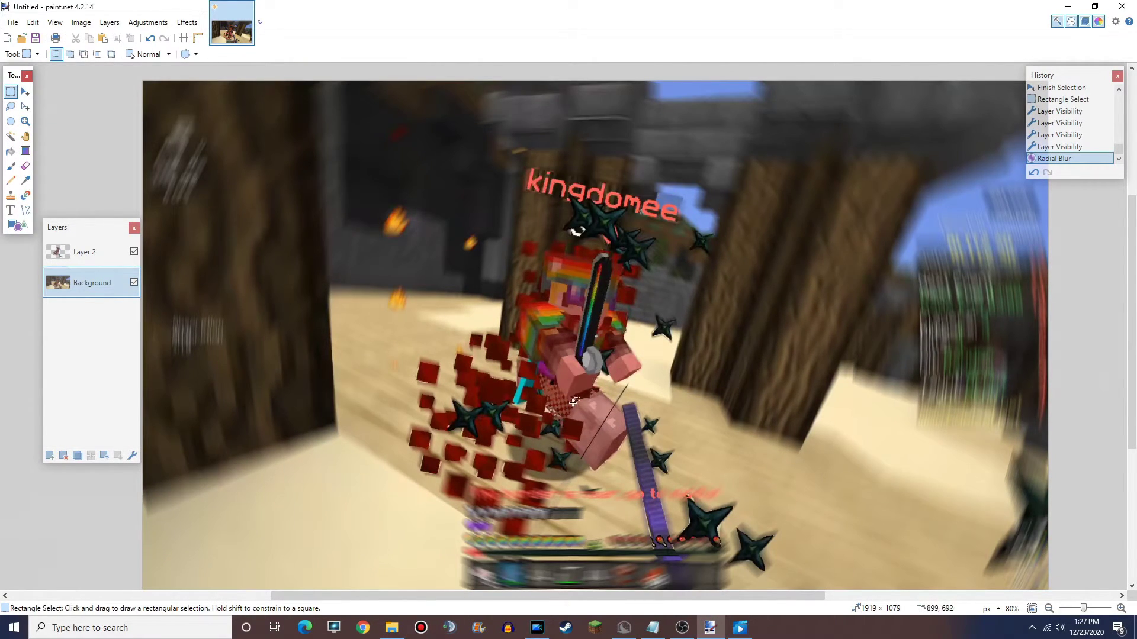
pyautogui.scroll(-1, 689, 312)
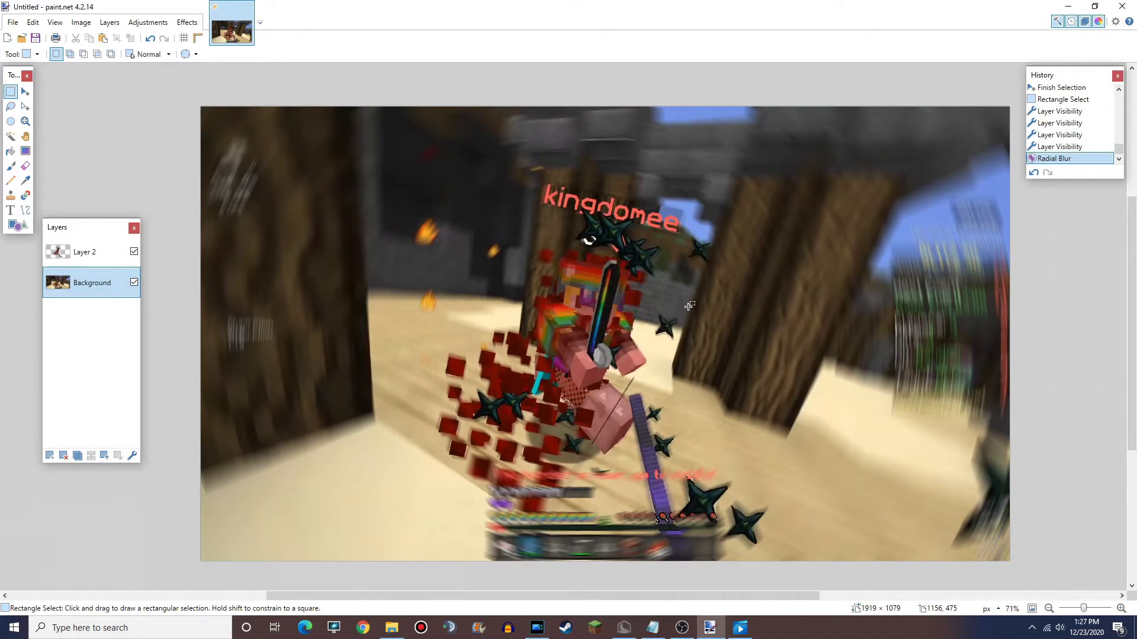
# On Layer 2, raise Hue / Saturation's saturation to 133
pyautogui.click(63, 252)
pyautogui.click(168, 24)
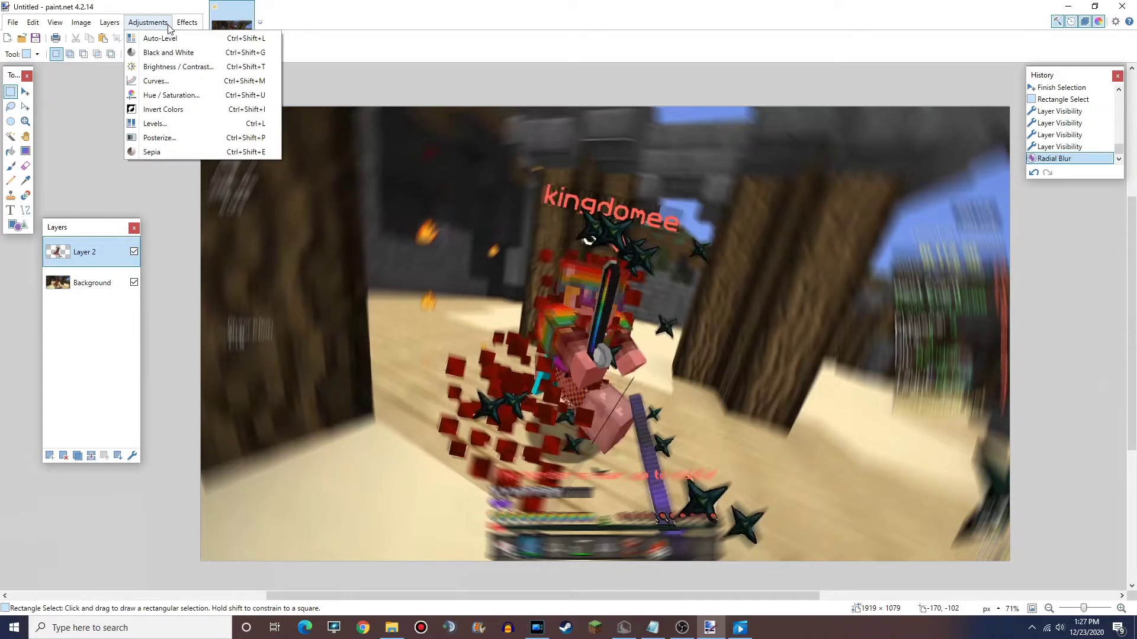
pyautogui.click(170, 94)
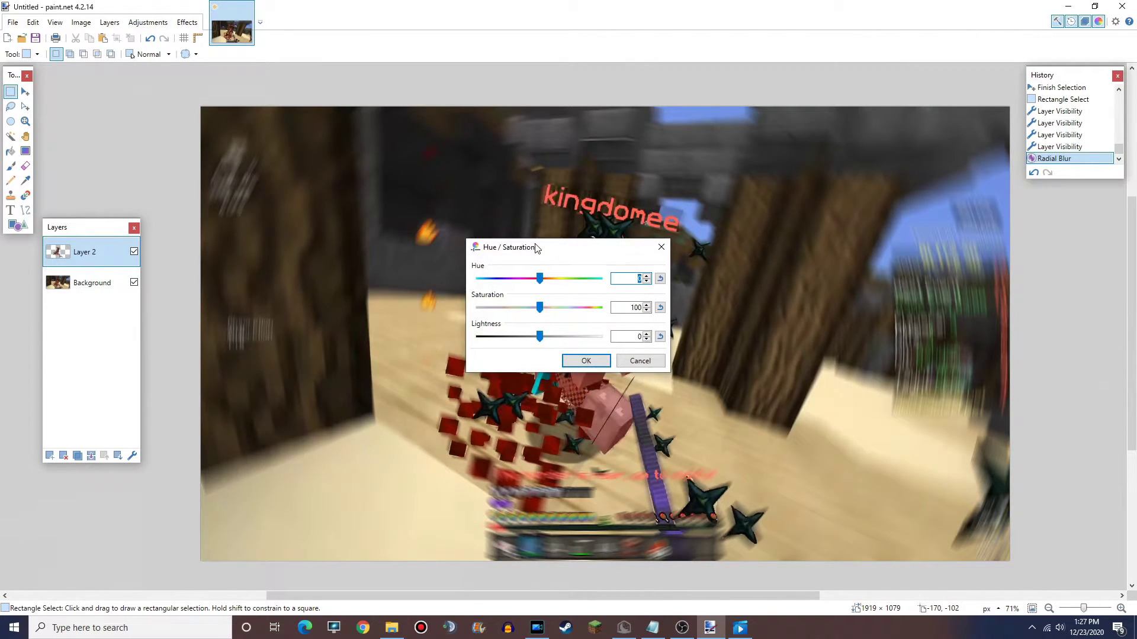
pyautogui.moveTo(535, 244); pyautogui.dragTo(255, 185)
pyautogui.moveTo(259, 244); pyautogui.dragTo(281, 248)
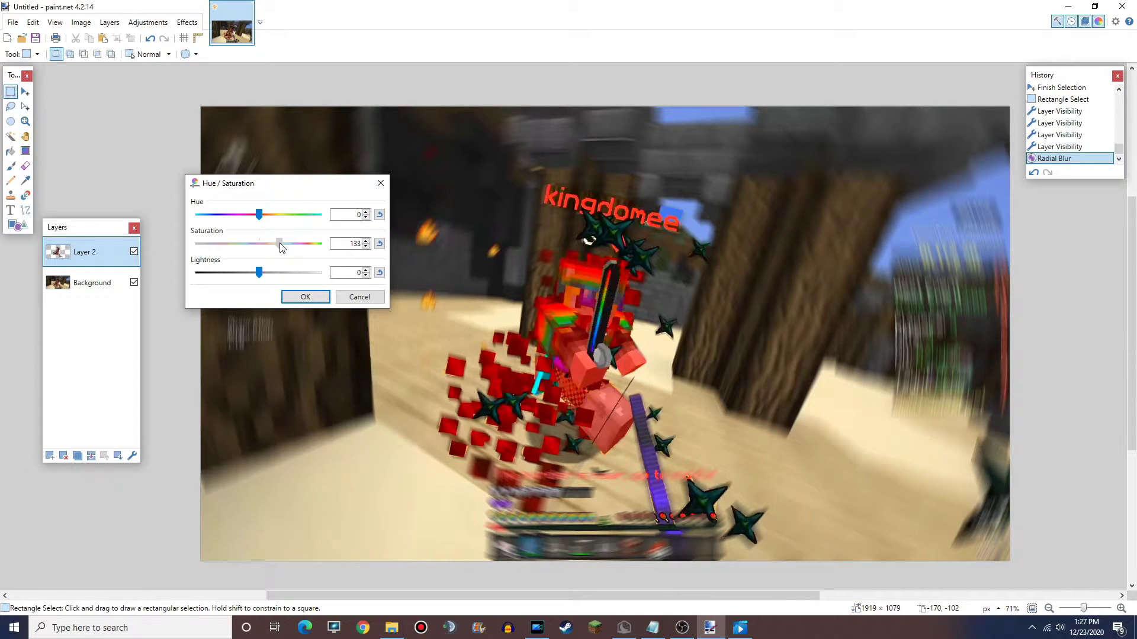
pyautogui.click(305, 296)
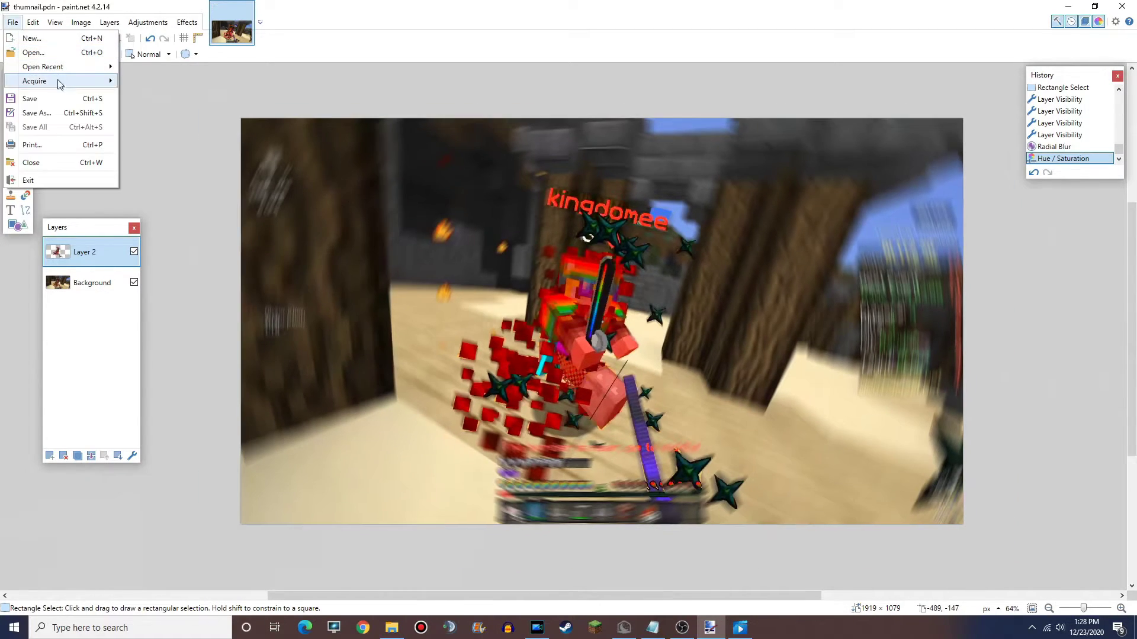
# Save as thumnail in PNG format with default settings, flattening the layers
pyautogui.click(76, 114)
pyautogui.click(217, 274)
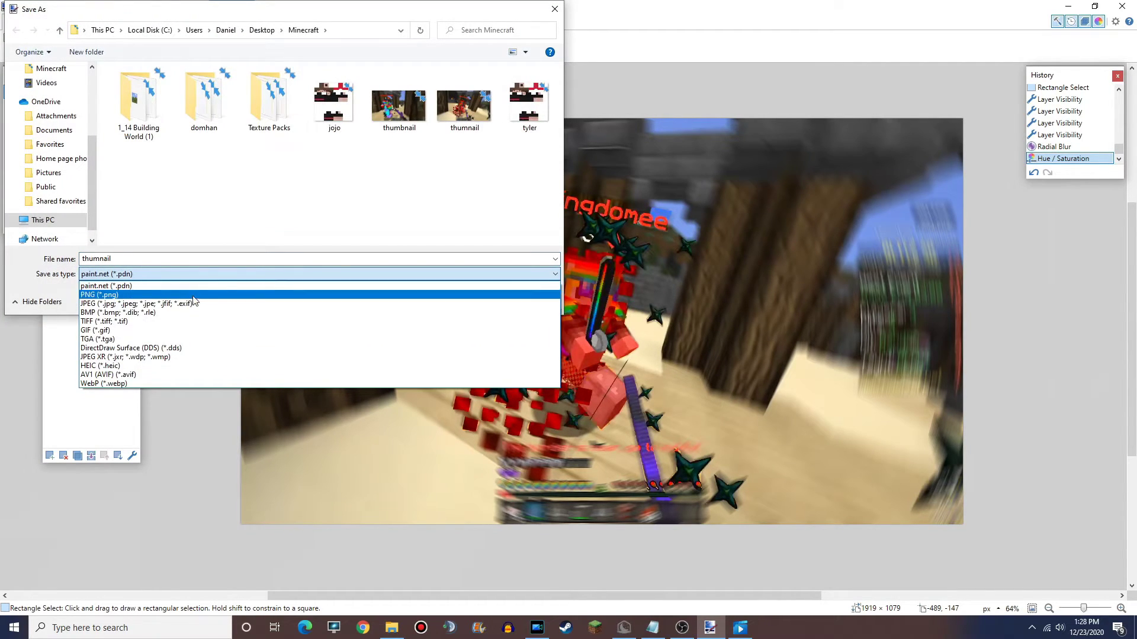
pyautogui.click(190, 297)
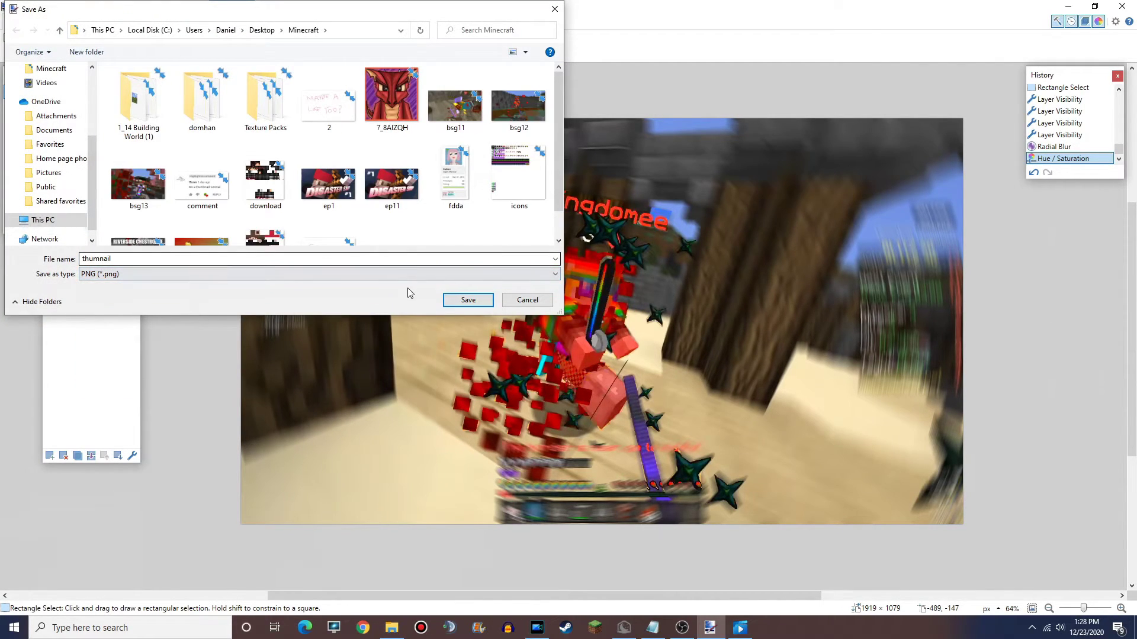
pyautogui.click(467, 300)
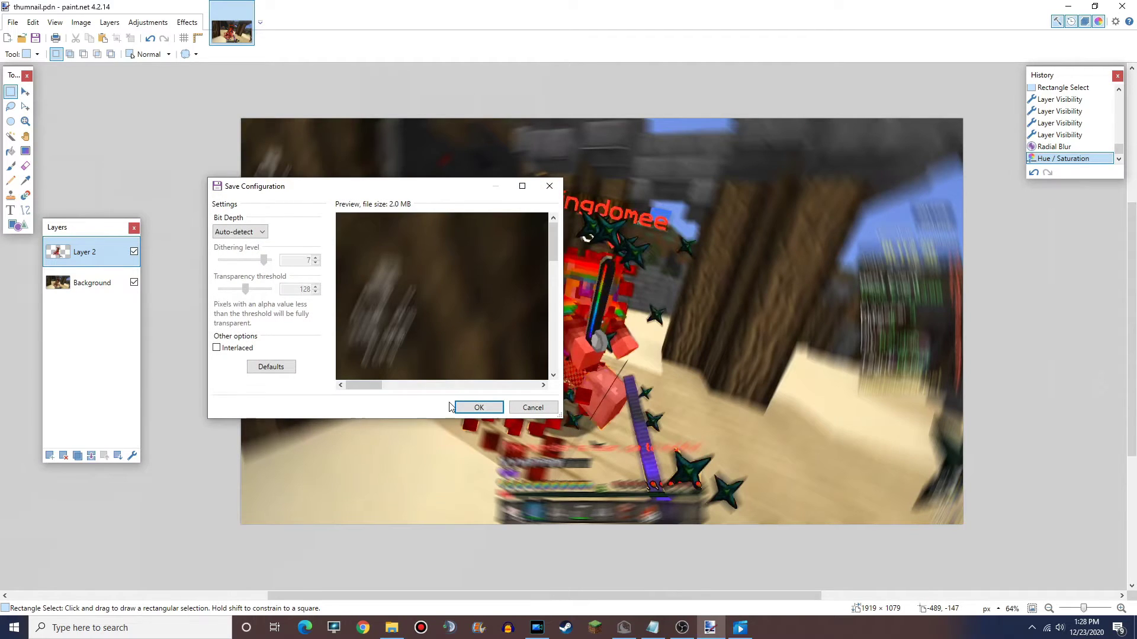
pyautogui.click(468, 408)
pyautogui.click(532, 330)
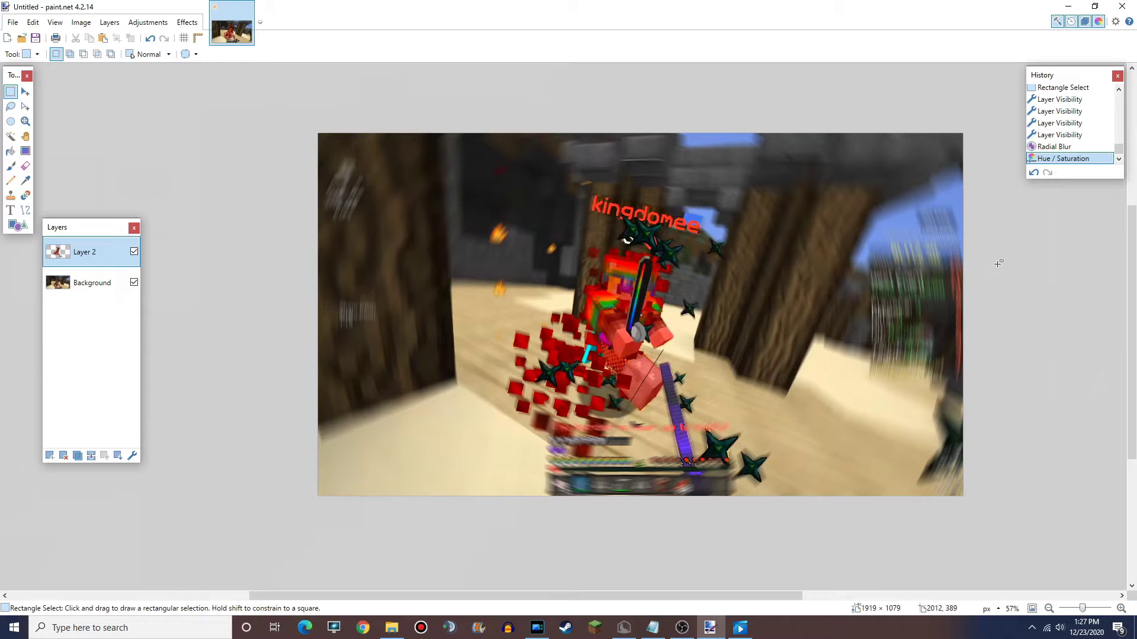
pyautogui.hscroll(1, 1017, 259)
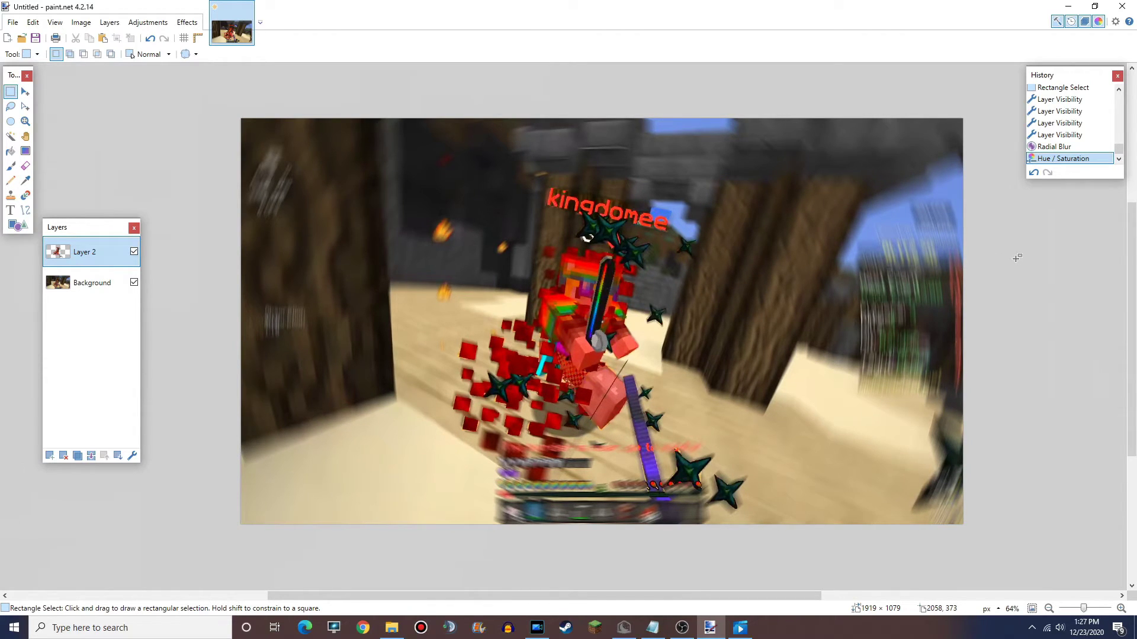